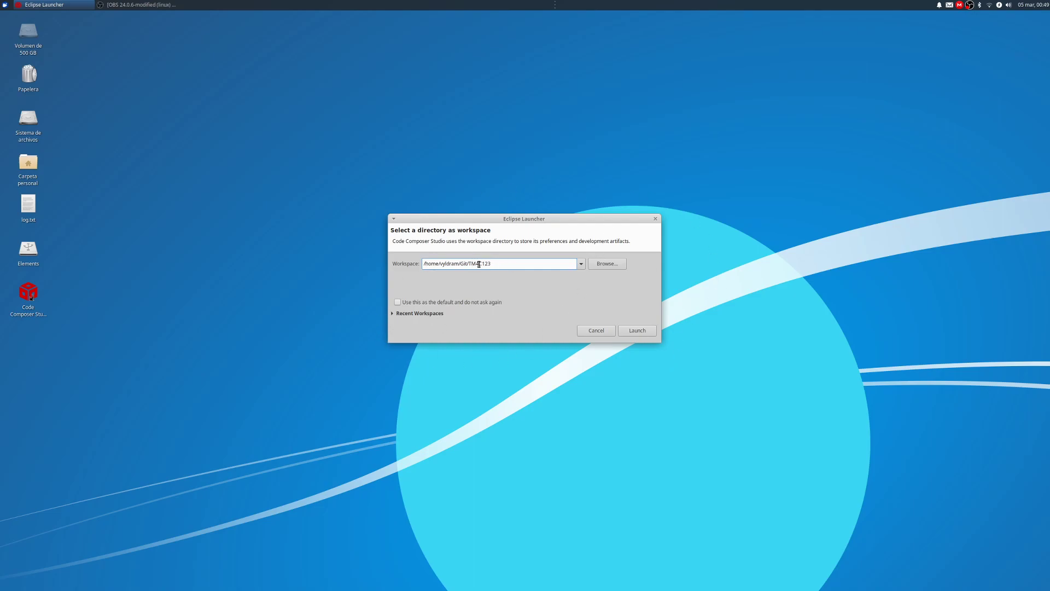
# Review the workspace path, the previously used workspaces and the contents of the TM4C123 folder without changing the selection.
pyautogui.moveTo(537, 263); pyautogui.dragTo(422, 266)
pyautogui.click(512, 265)
pyautogui.moveTo(512, 265); pyautogui.dragTo(424, 264)
pyautogui.click(495, 265)
pyautogui.moveTo(495, 264); pyautogui.dragTo(421, 268)
pyautogui.click(582, 267)
pyautogui.click(583, 263)
pyautogui.click(582, 265)
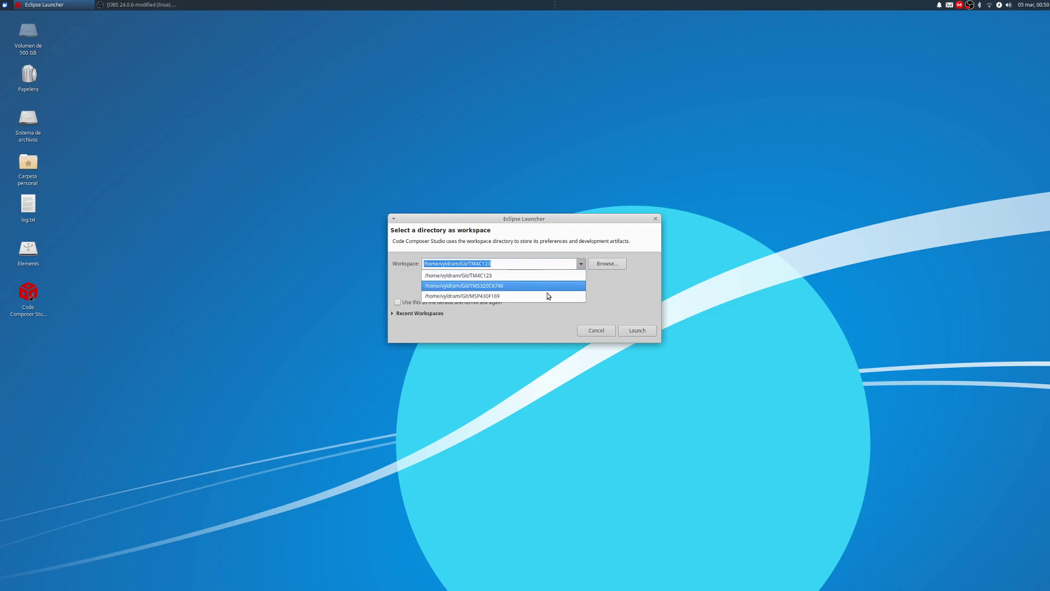
pyautogui.click(583, 264)
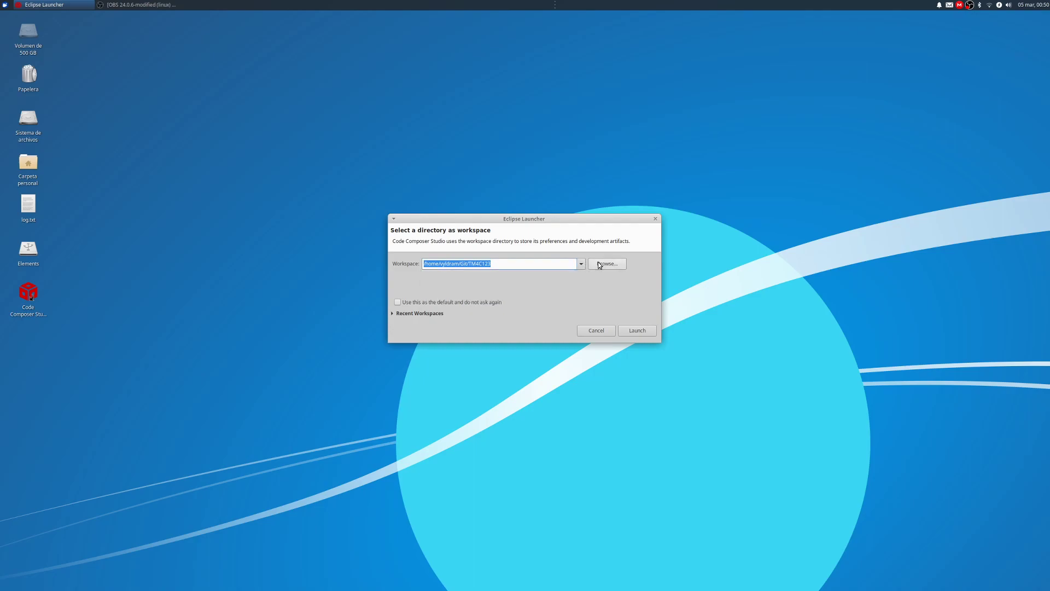
pyautogui.click(603, 264)
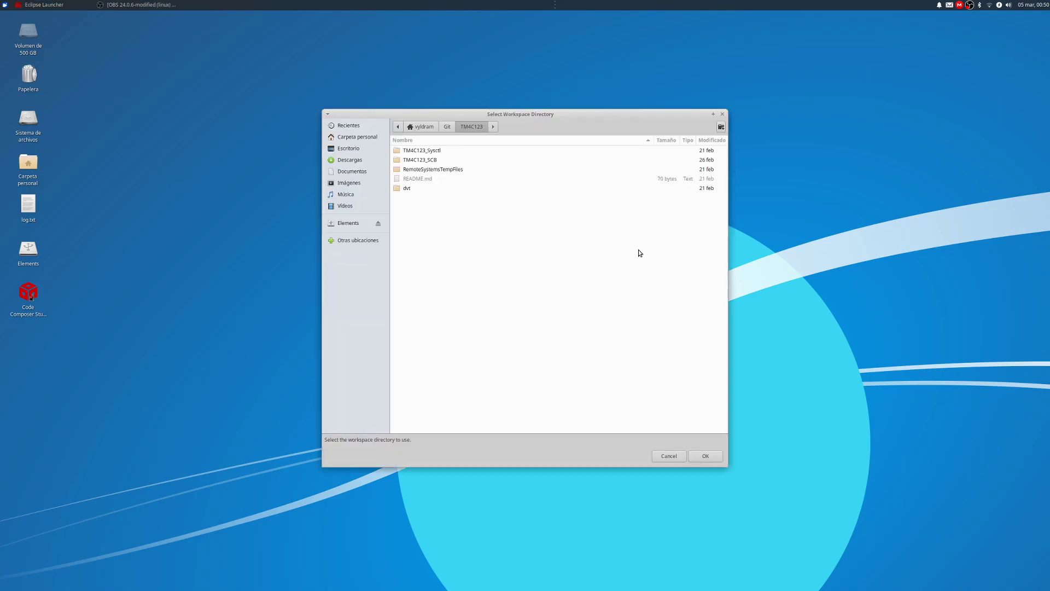
pyautogui.click(722, 115)
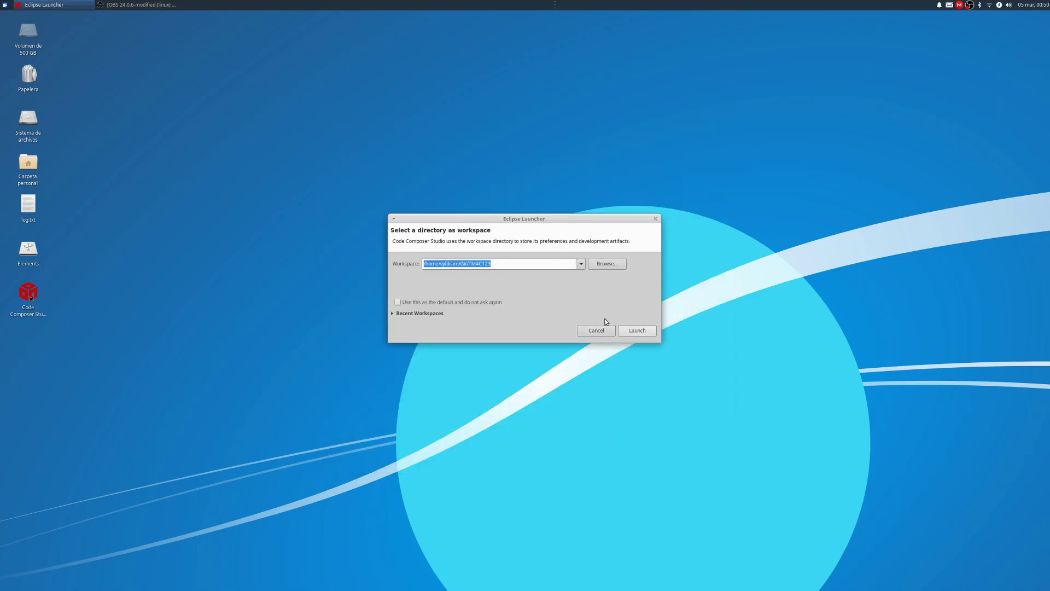
# Launch the IDE with the TM4C123 workspace and close the App Center start page.
pyautogui.click(511, 263)
pyautogui.moveTo(488, 264); pyautogui.dragTo(470, 265)
pyautogui.hotkey('shift', 'Left')
pyautogui.click(638, 331)
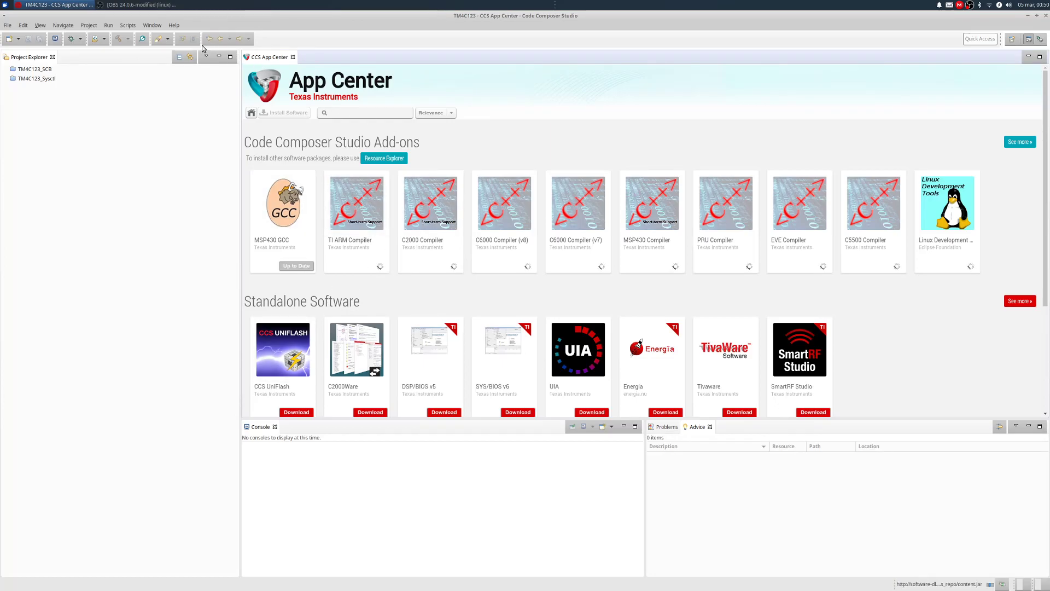
pyautogui.click(293, 58)
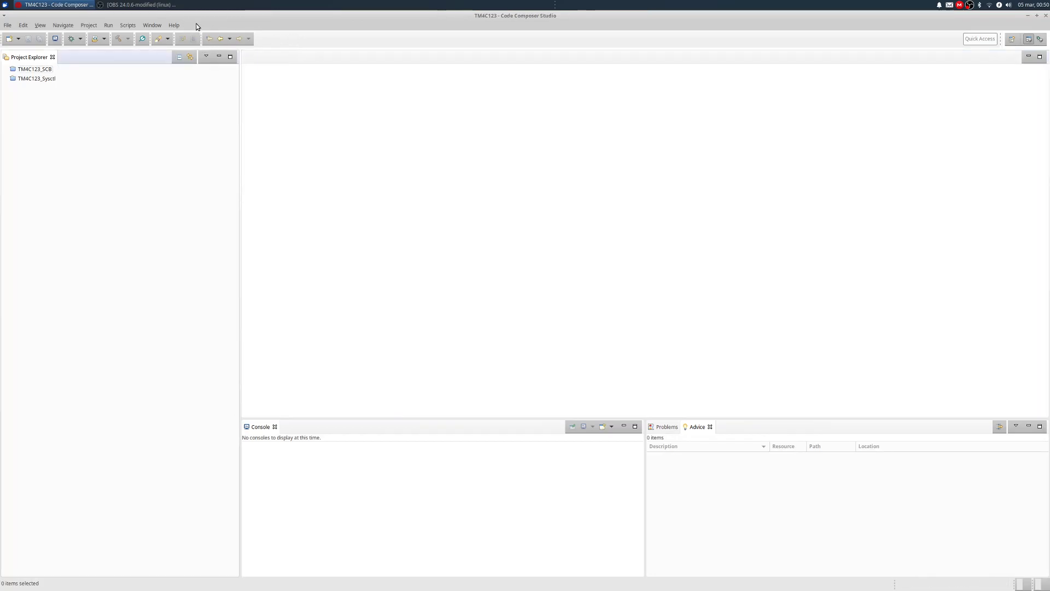
# Reopen the CCS App Center, examine its compiler add-ons and standalone software such as Tivaware and CCS UniFlash, and close it.
pyautogui.click(175, 26)
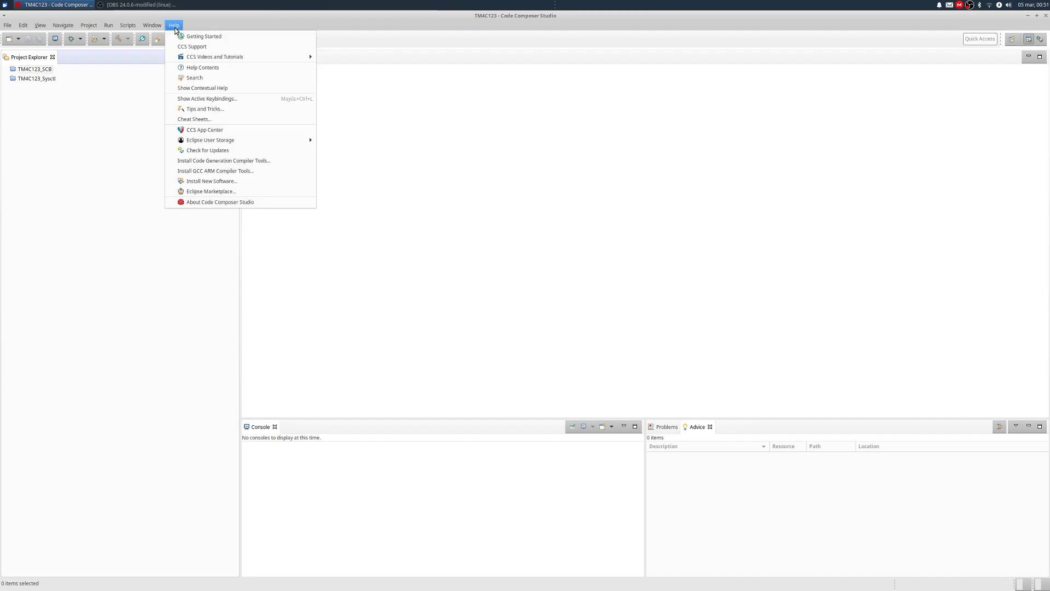
pyautogui.click(208, 132)
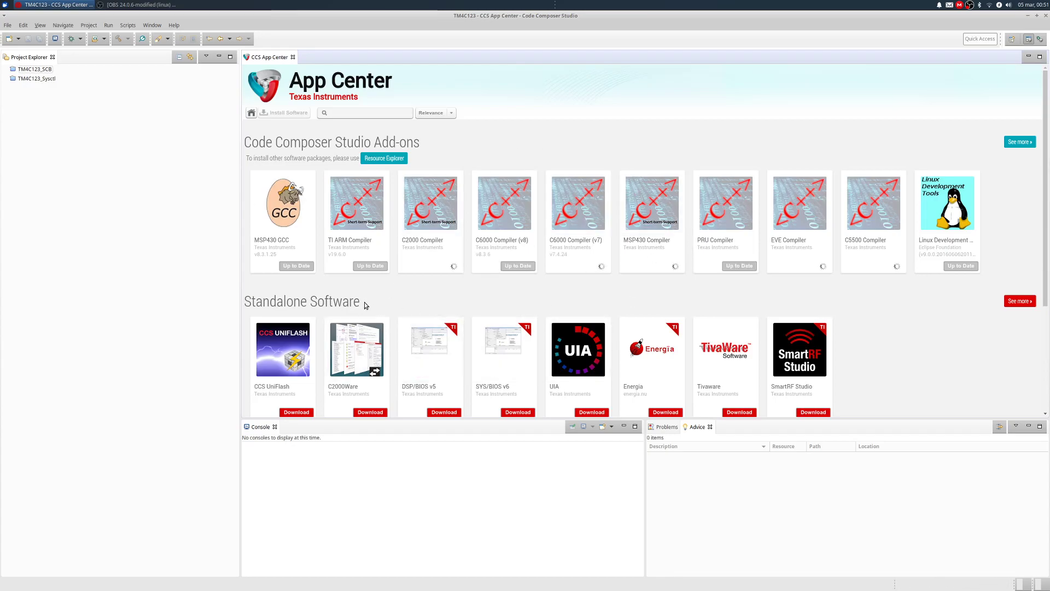
pyautogui.scroll(-3, 337, 308)
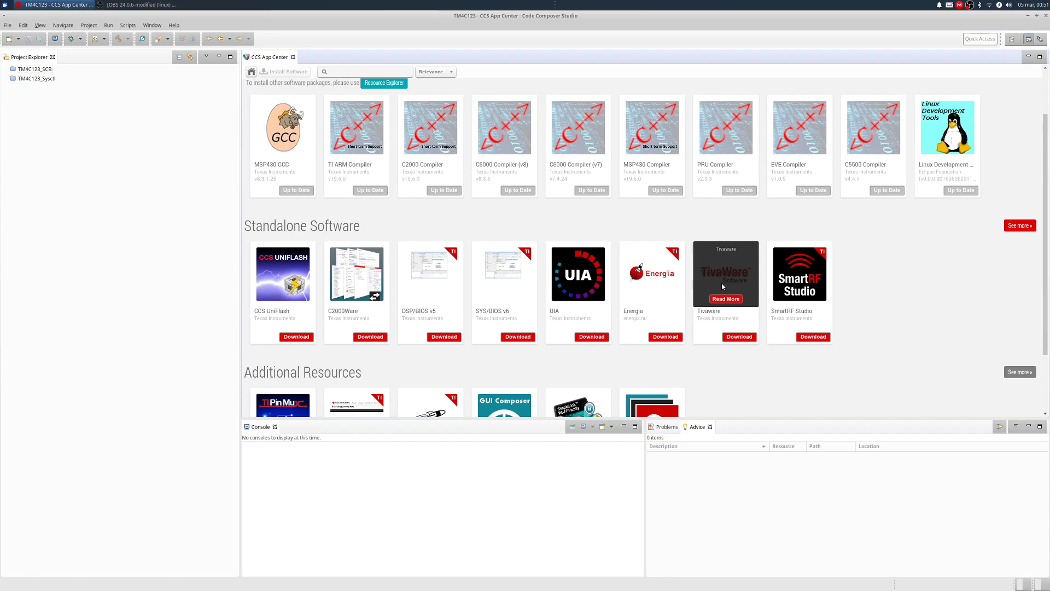
pyautogui.moveTo(442, 286)
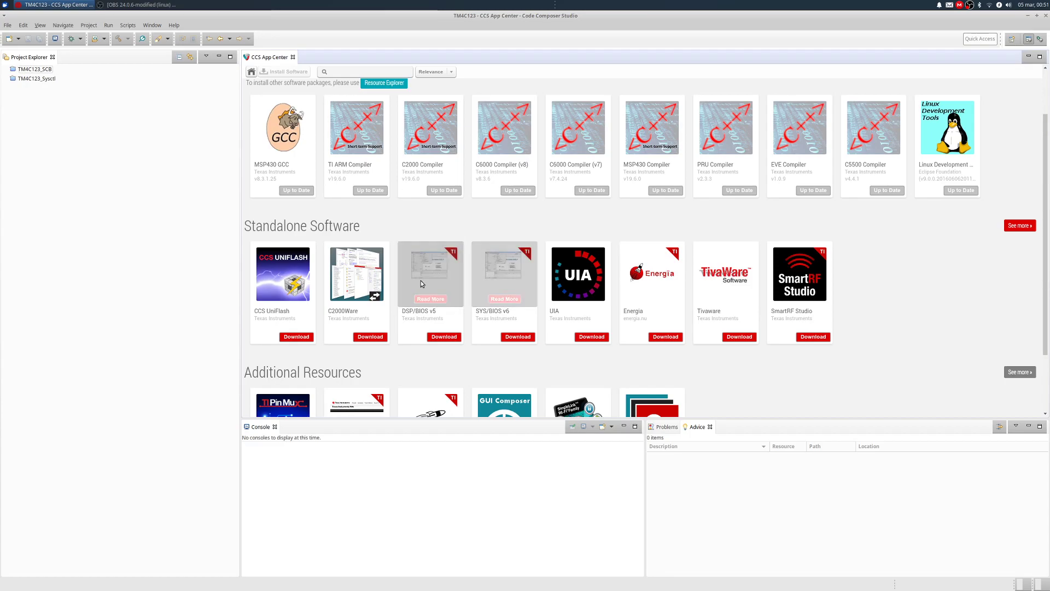
pyautogui.moveTo(309, 262)
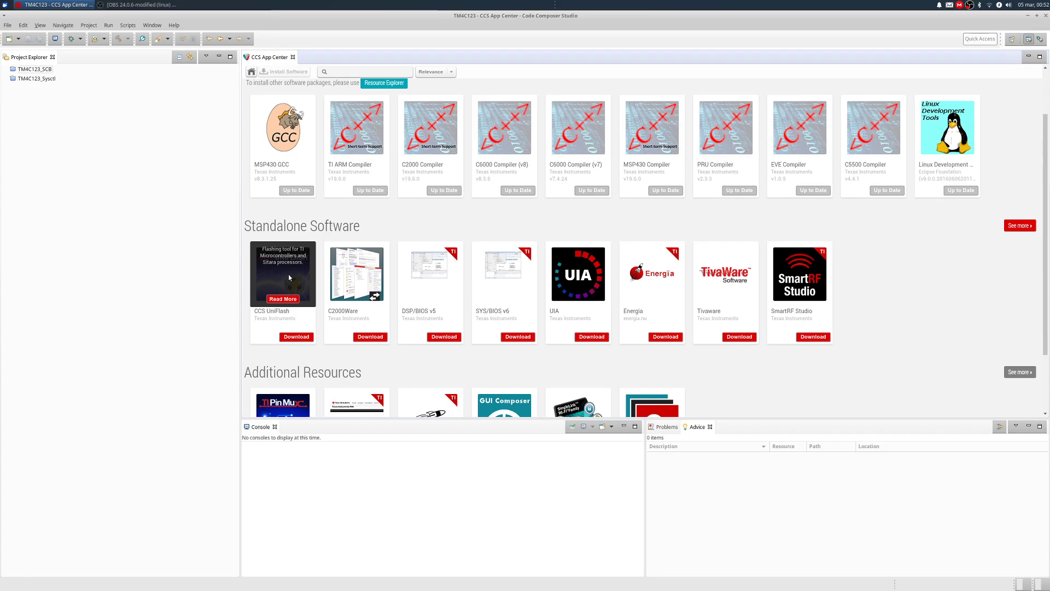
pyautogui.scroll(3, 287, 274)
pyautogui.moveTo(359, 219)
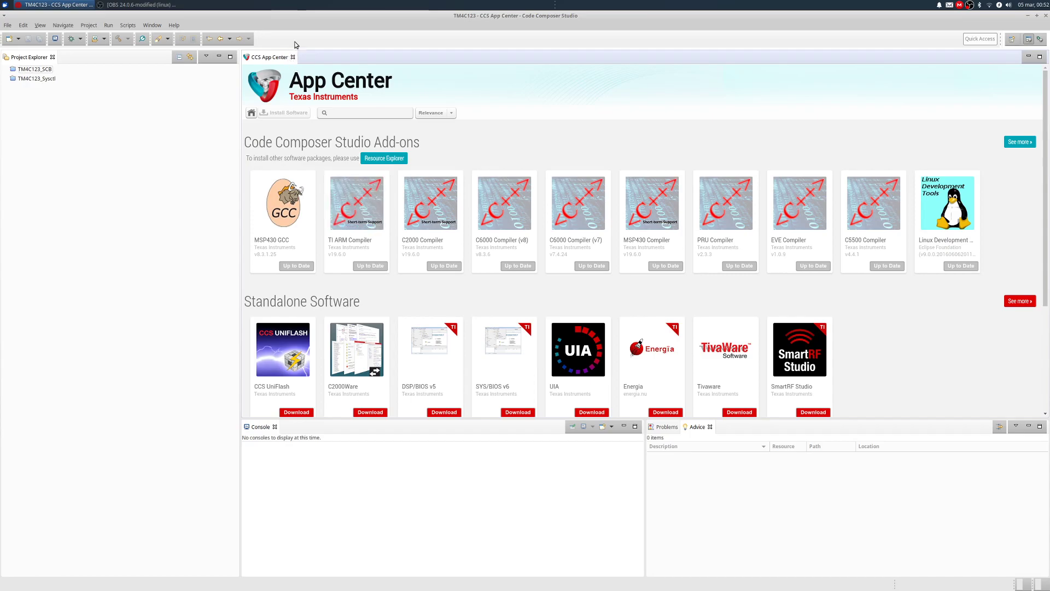
pyautogui.click(293, 57)
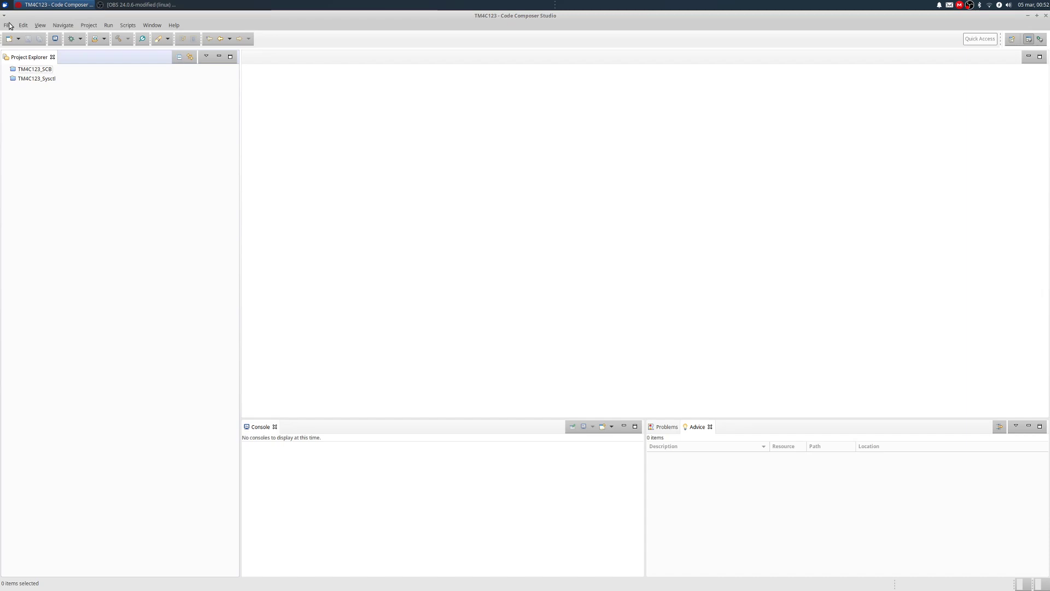
# Start a new CCS project and choose Tiva TM4C123GH6PM as its target, filtering the devices by TM4C123G.
pyautogui.click(87, 25)
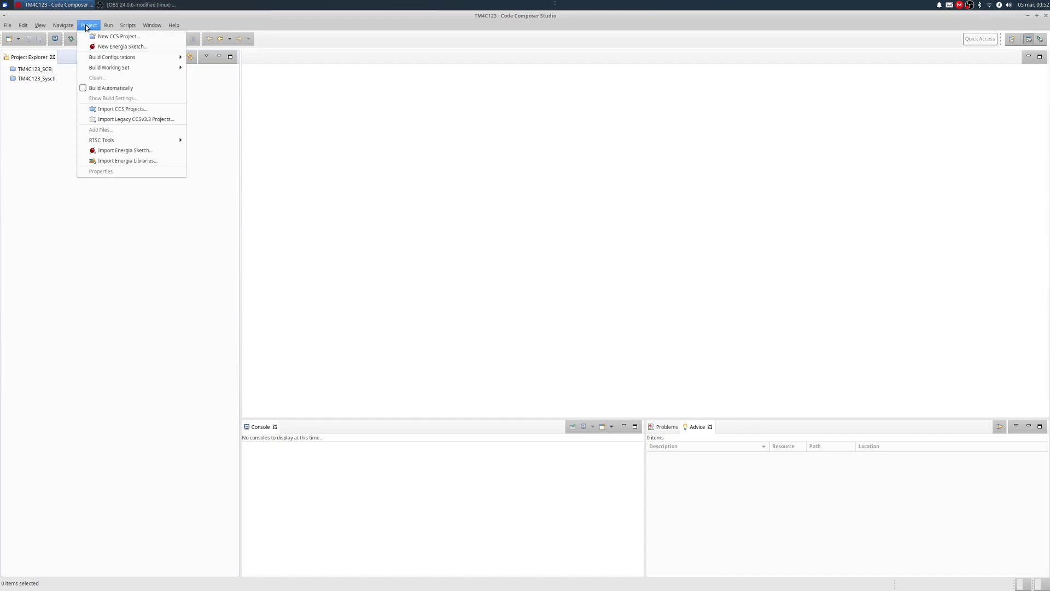
pyautogui.click(116, 36)
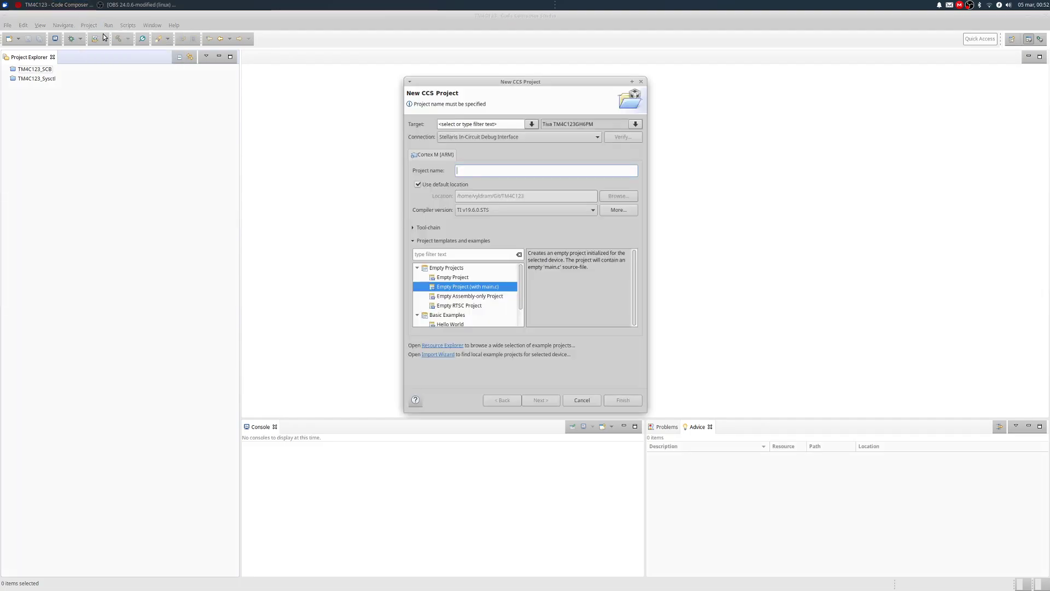
pyautogui.moveTo(483, 83); pyautogui.dragTo(350, 71)
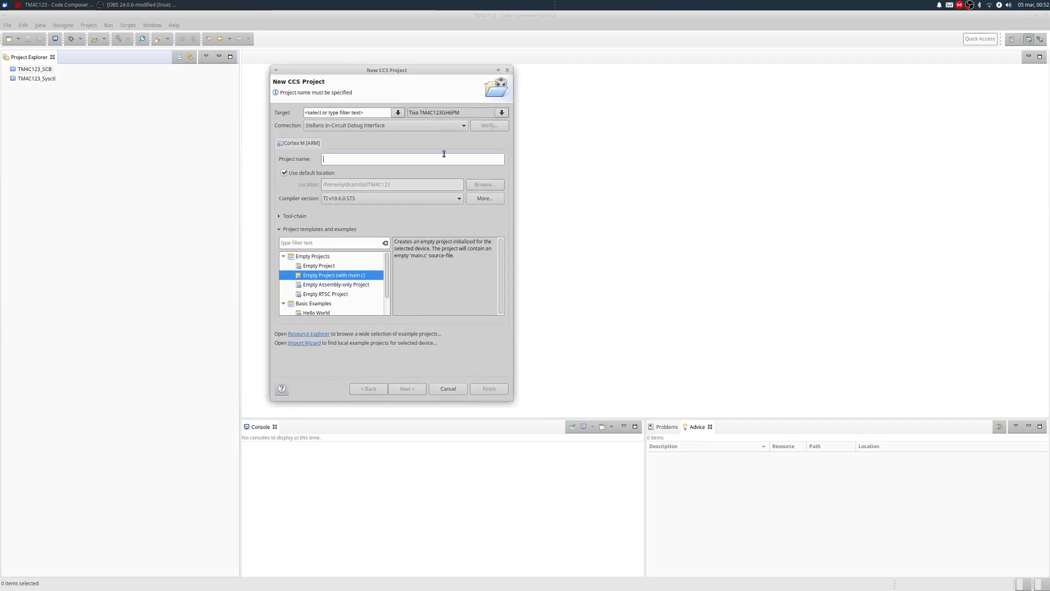
pyautogui.click(372, 111)
pyautogui.write('TM')
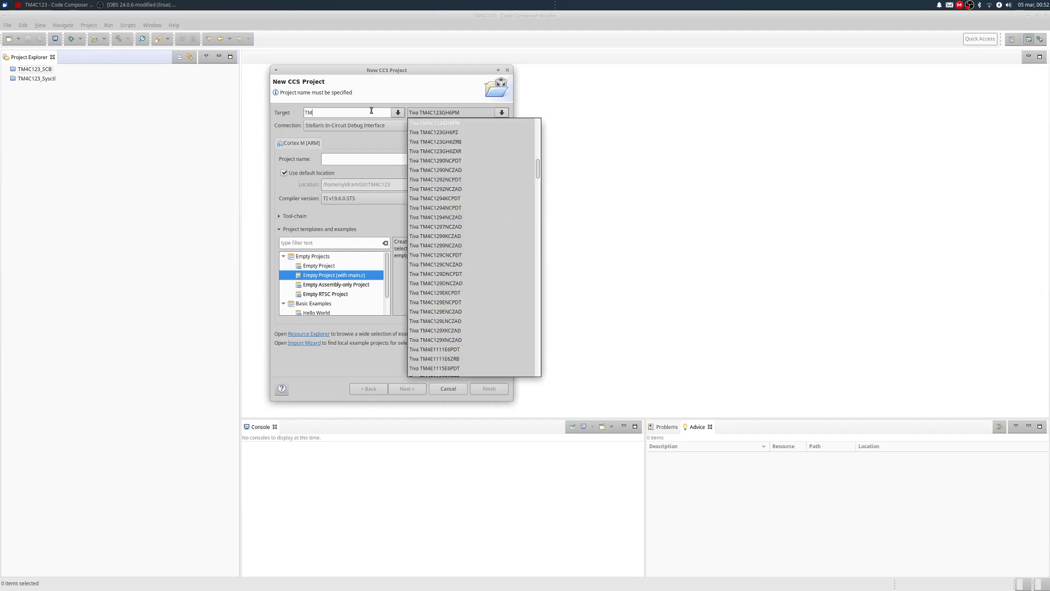
pyautogui.write('4C')
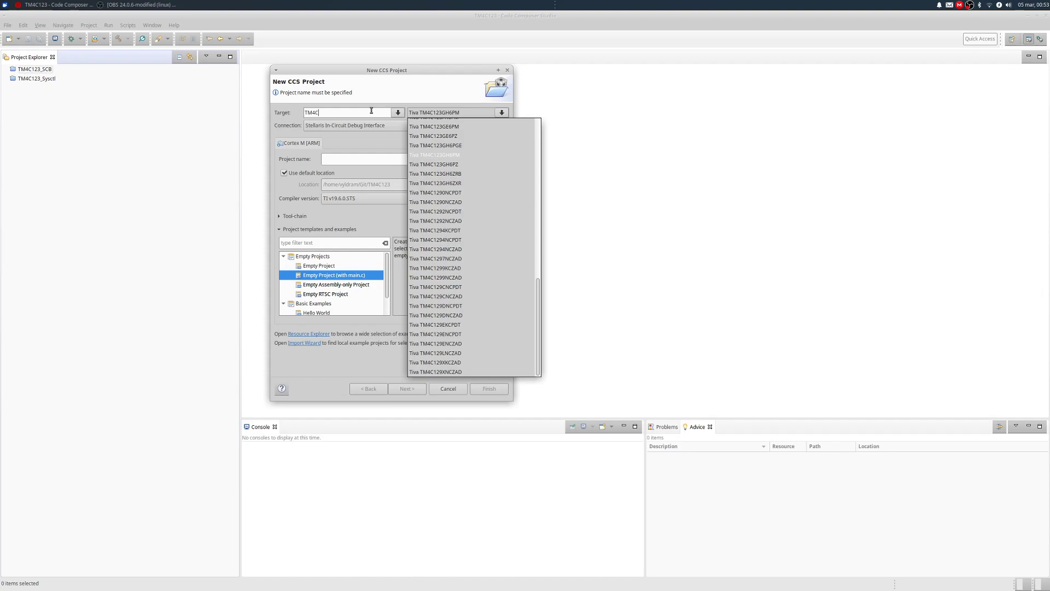
pyautogui.write('123G')
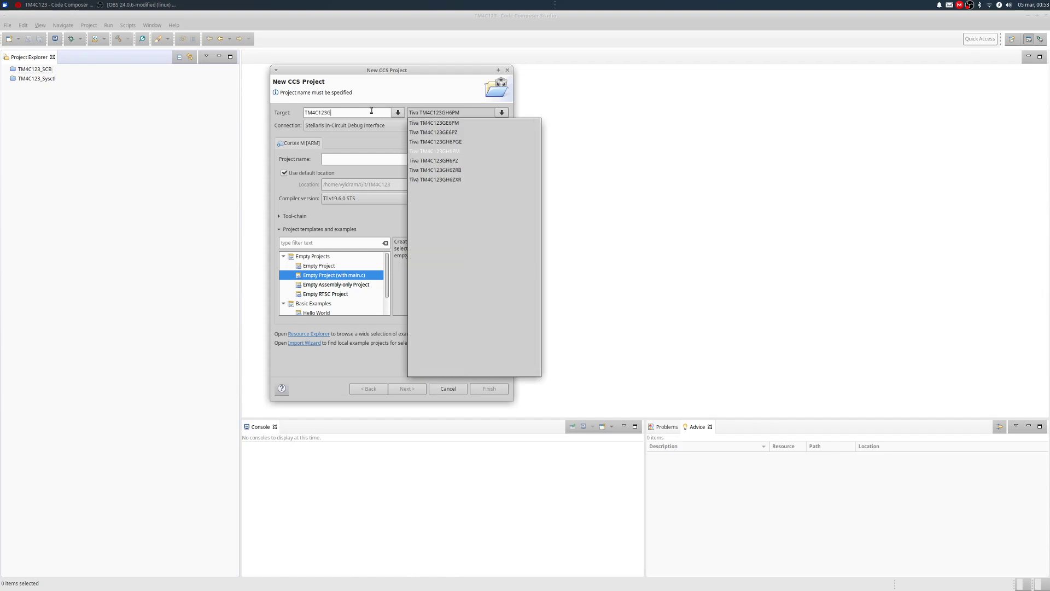
pyautogui.click(442, 156)
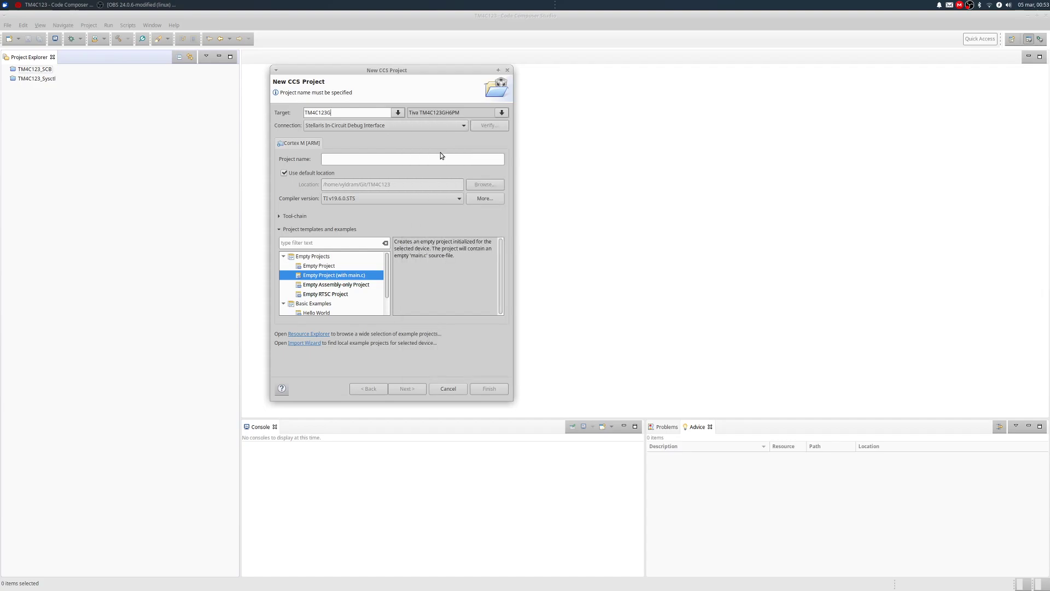
# Choose Stellaris In-Circuit Debug Interface as the project's debug connection.
pyautogui.click(308, 128)
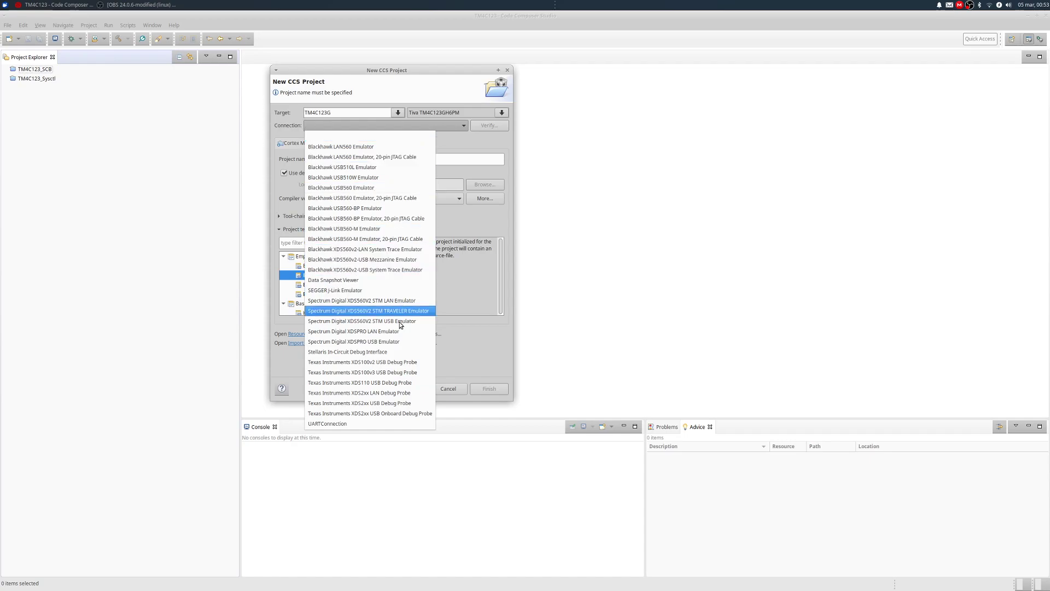
pyautogui.click(340, 355)
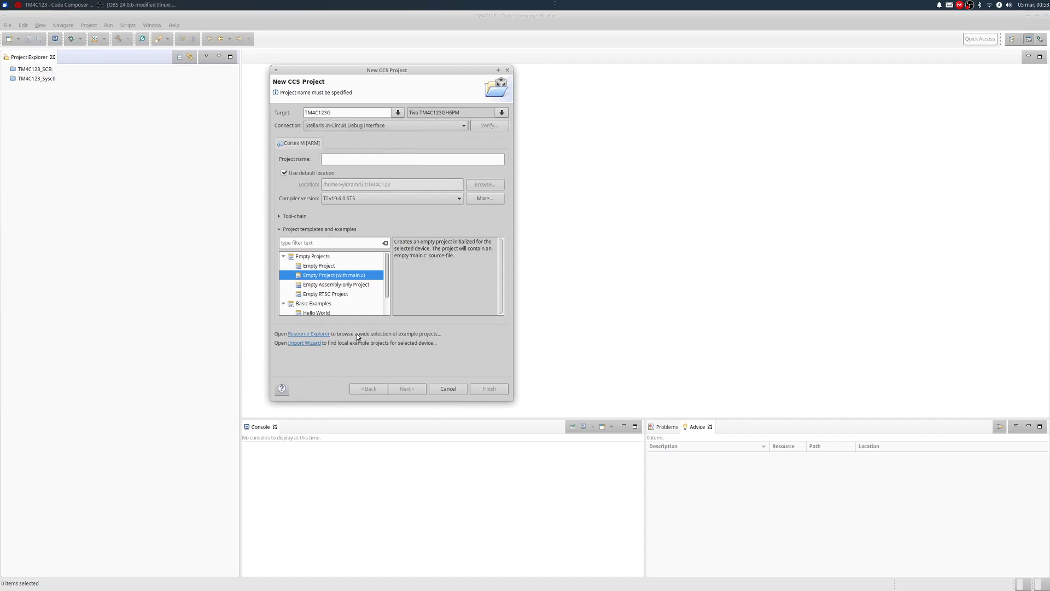
pyautogui.click(397, 127)
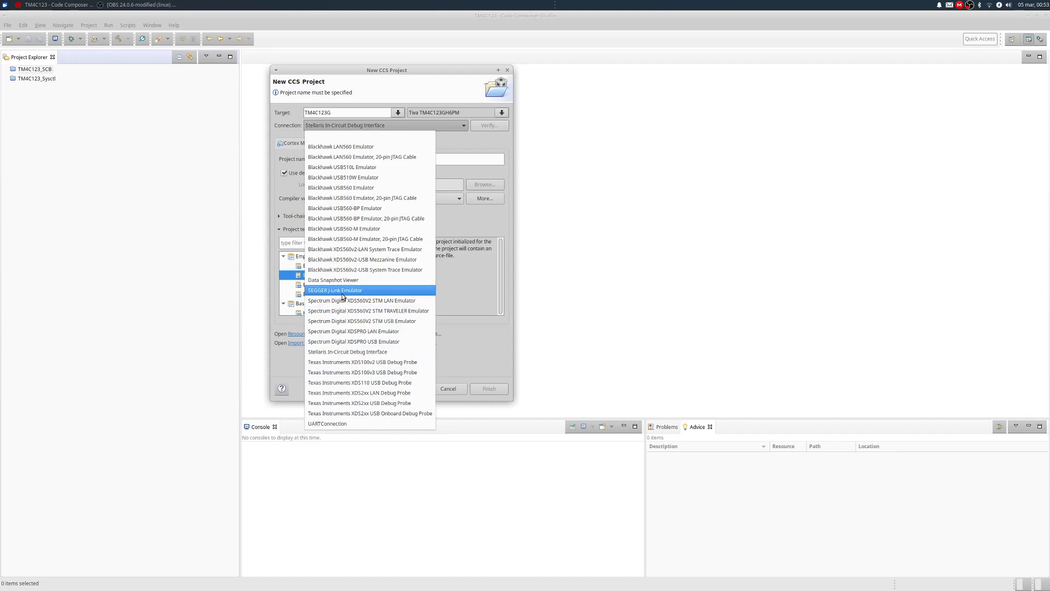
pyautogui.click(336, 355)
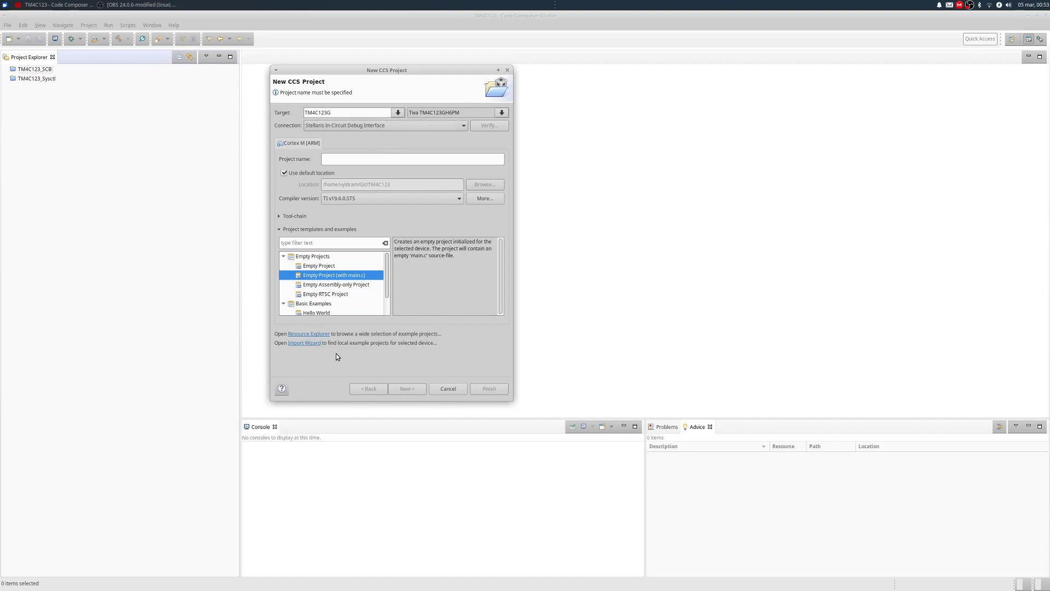
# Name the new project TM4C123_HelloWorld.
pyautogui.click(355, 160)
pyautogui.write('TM')
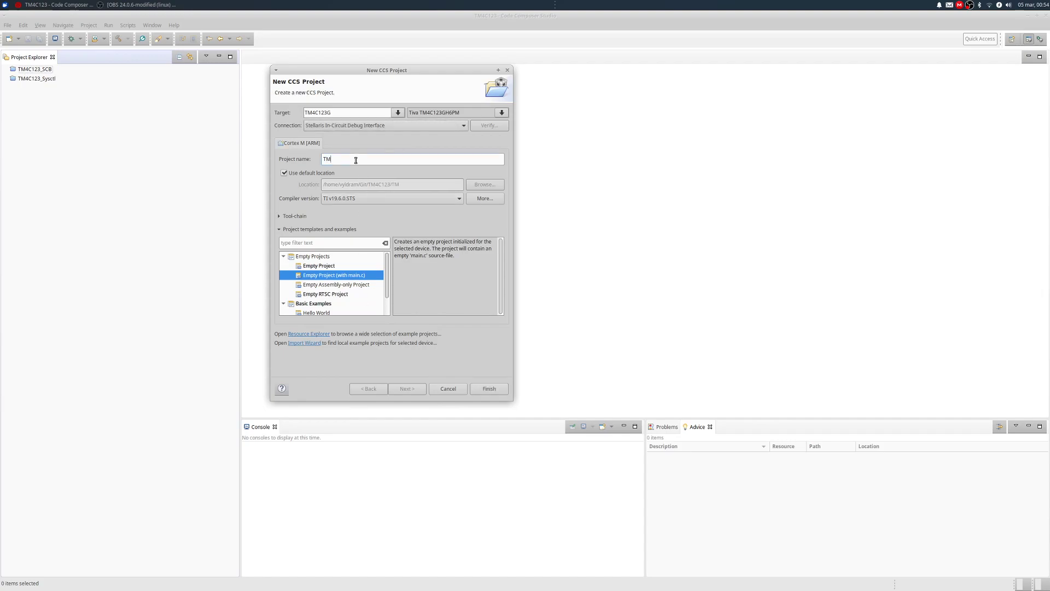
pyautogui.write('4C123_helloWor')
pyautogui.press('BackSpace')
pyautogui.write('H')
# Select TI v19.6.0.STS as the compiler version and check the discovered compilers in the preferences.
pyautogui.click(343, 199)
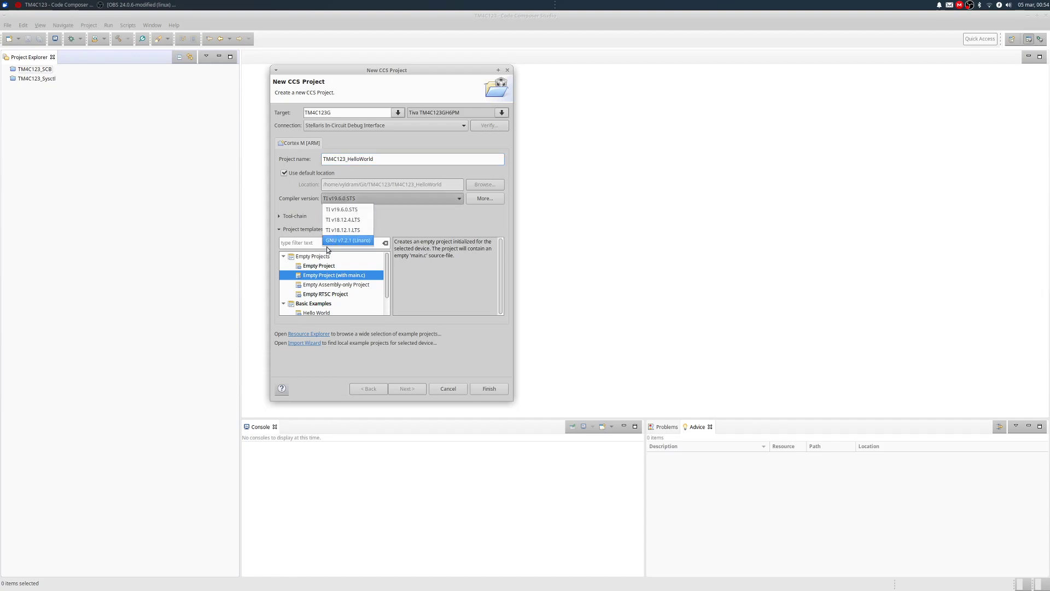
pyautogui.click(349, 211)
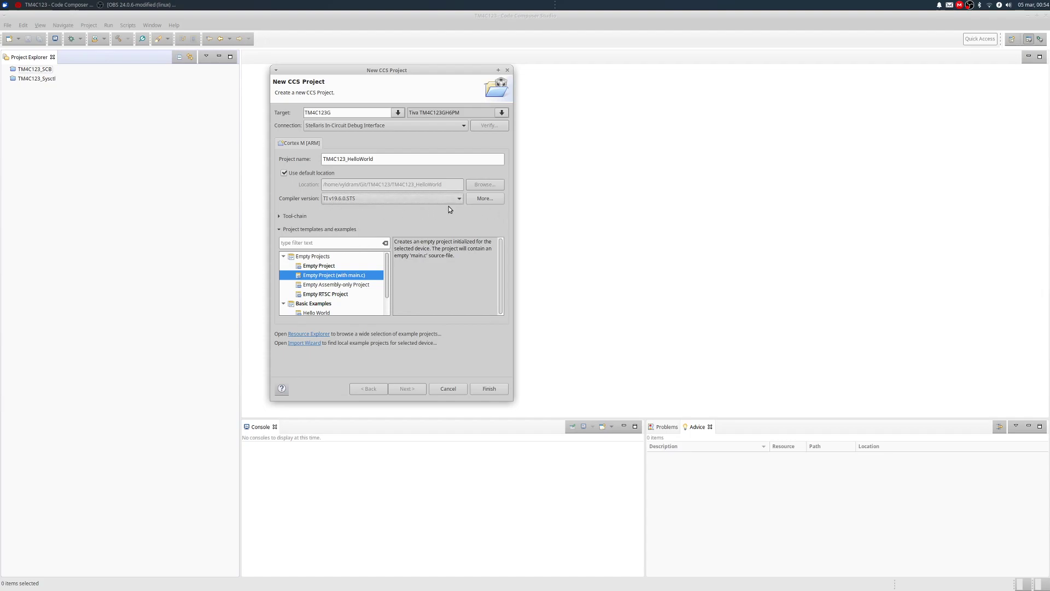
pyautogui.click(434, 200)
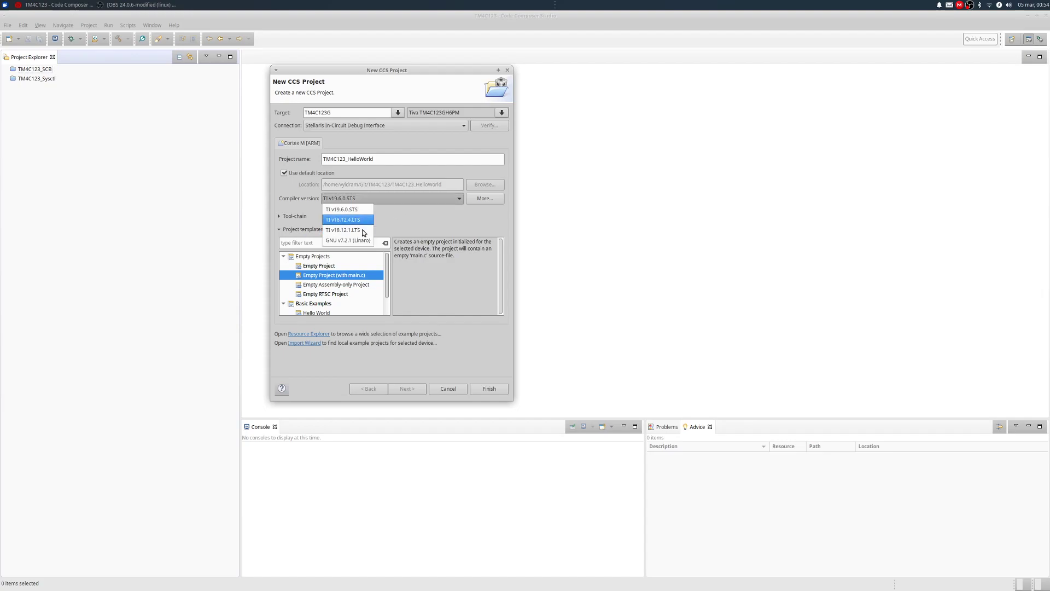
pyautogui.click(435, 225)
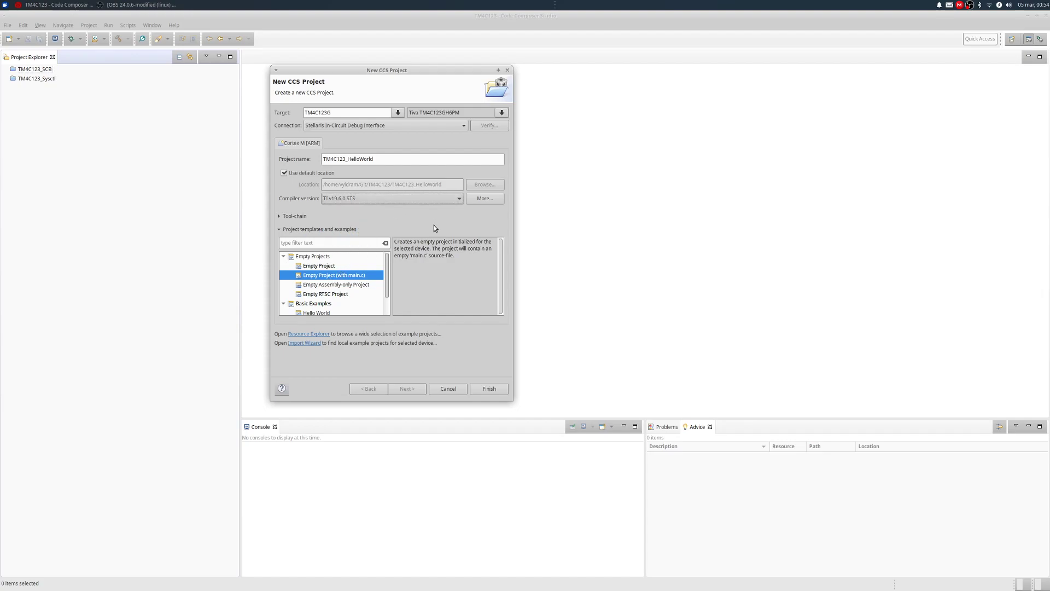
pyautogui.click(484, 198)
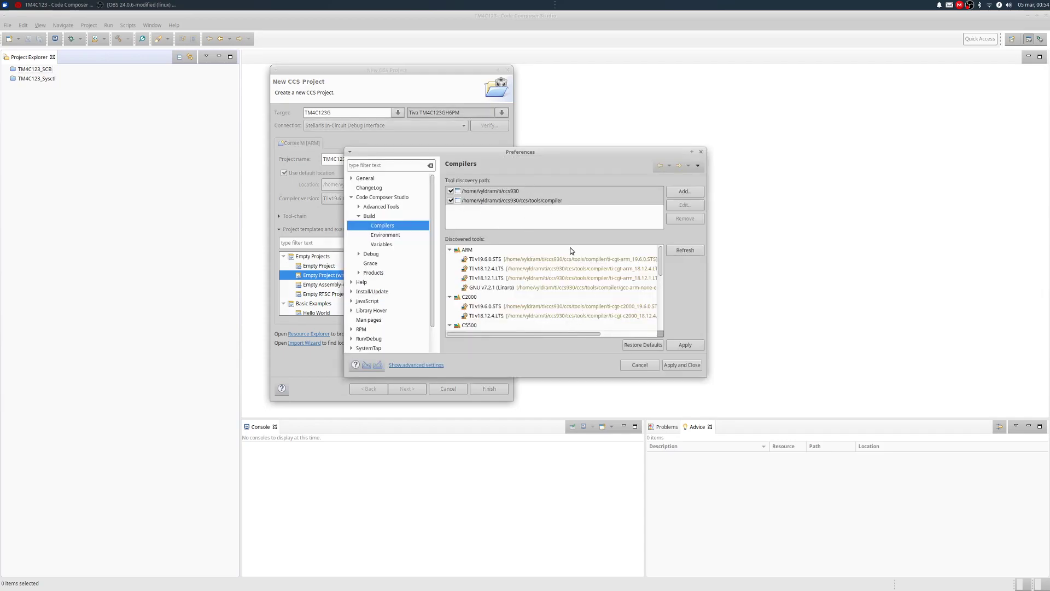
pyautogui.click(682, 365)
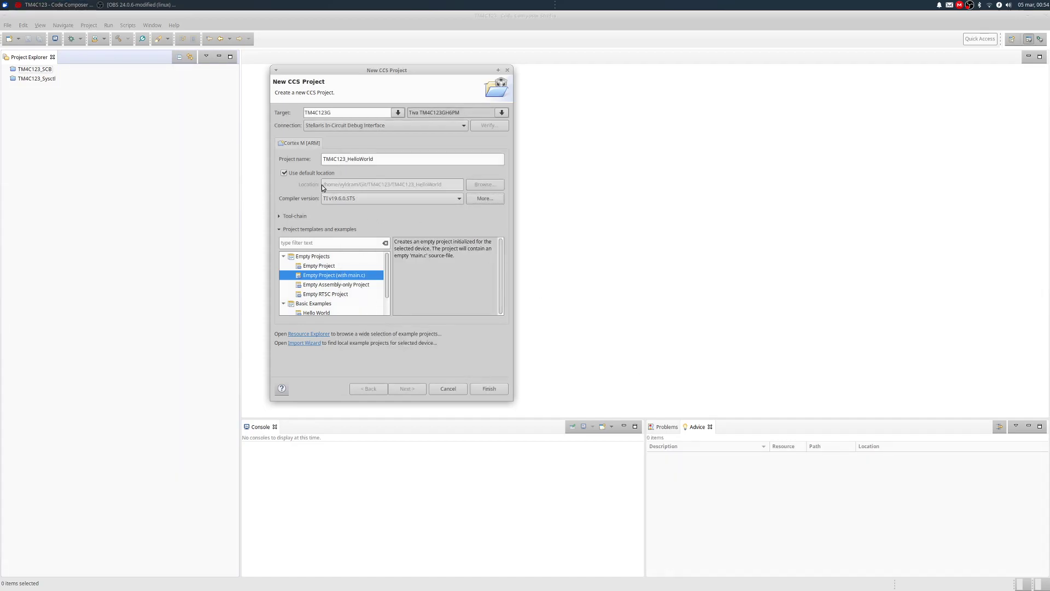
pyautogui.click(284, 173)
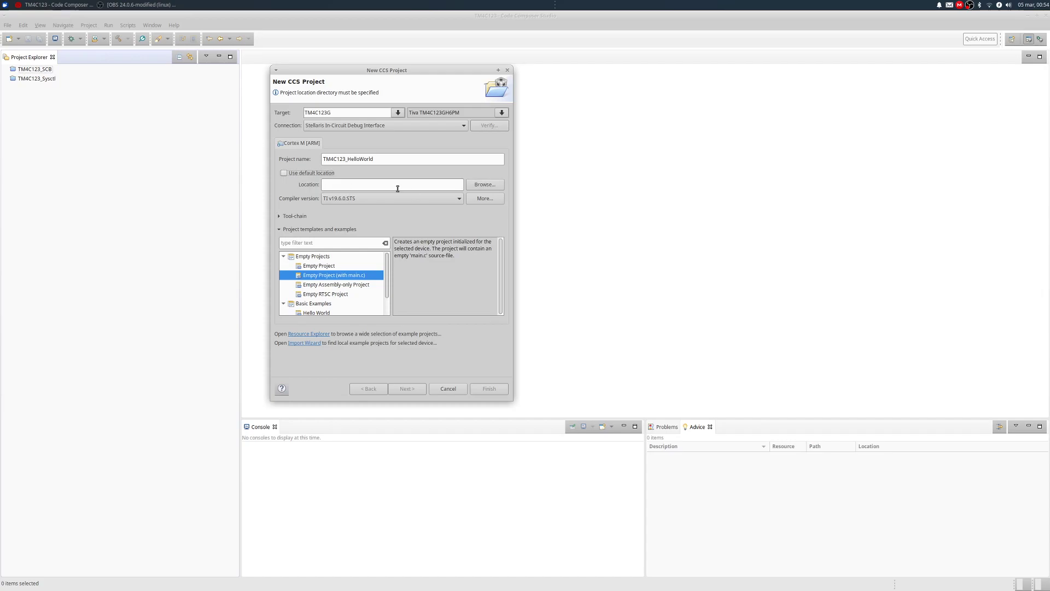
pyautogui.click(339, 186)
pyautogui.click(284, 173)
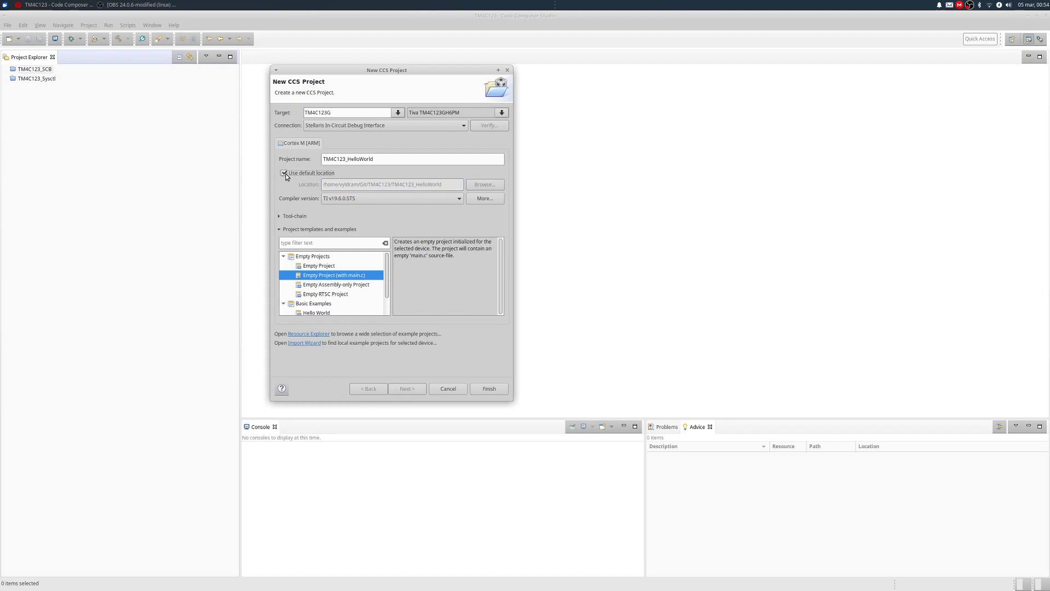
# Review the tool-chain settings, keeping Executable as the output type and choosing eabi (ELF) as the output format.
pyautogui.click(280, 216)
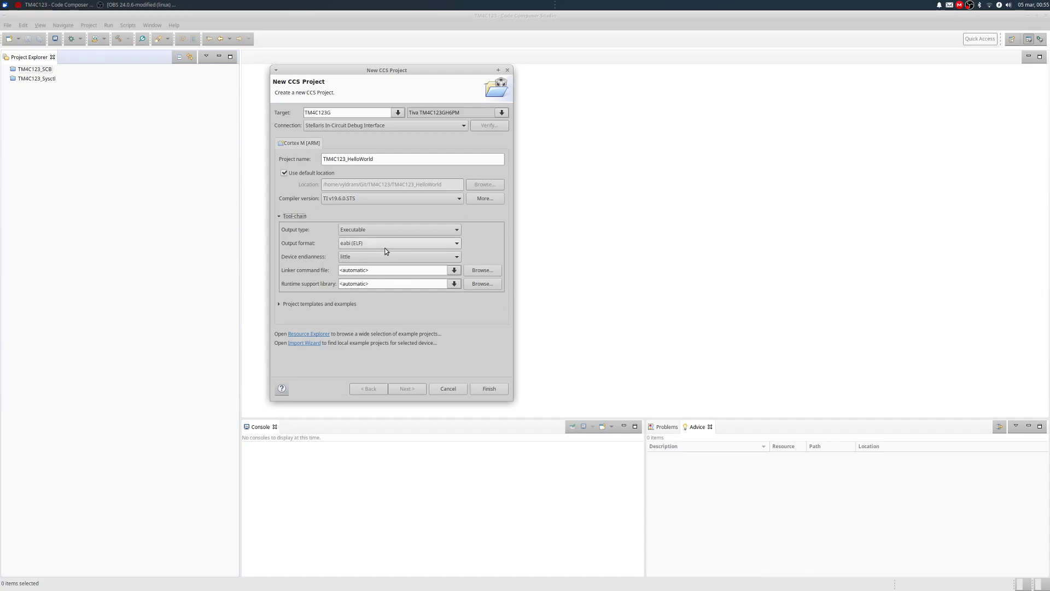
pyautogui.click(457, 235)
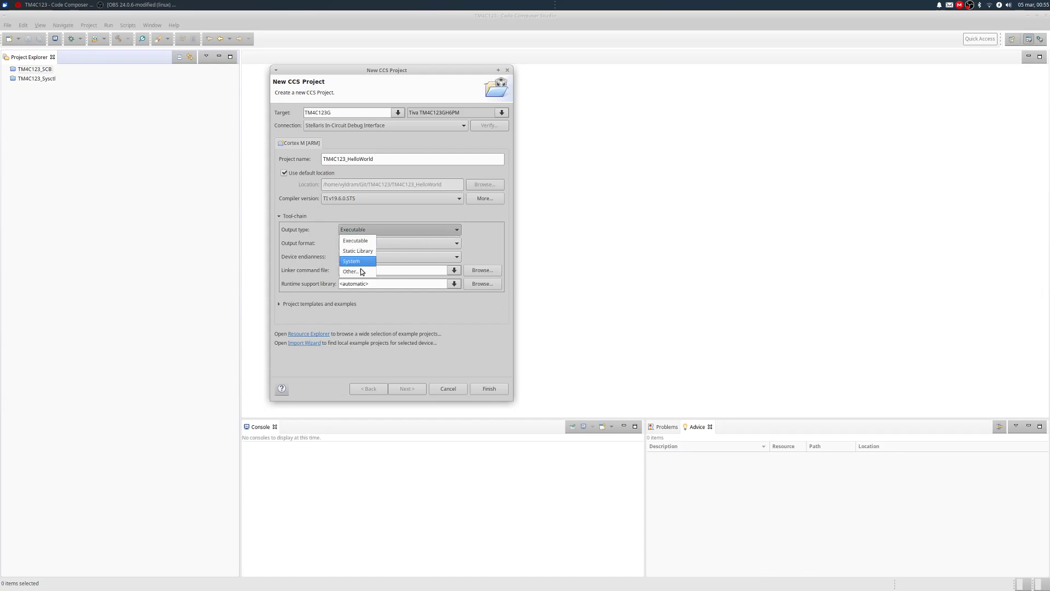
pyautogui.click(357, 229)
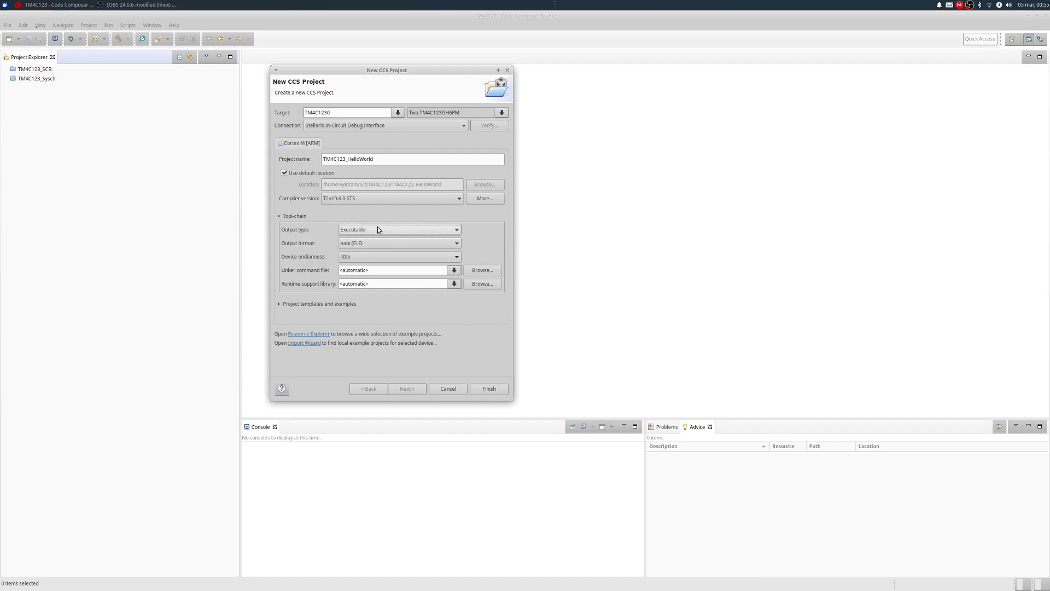
pyautogui.click(347, 243)
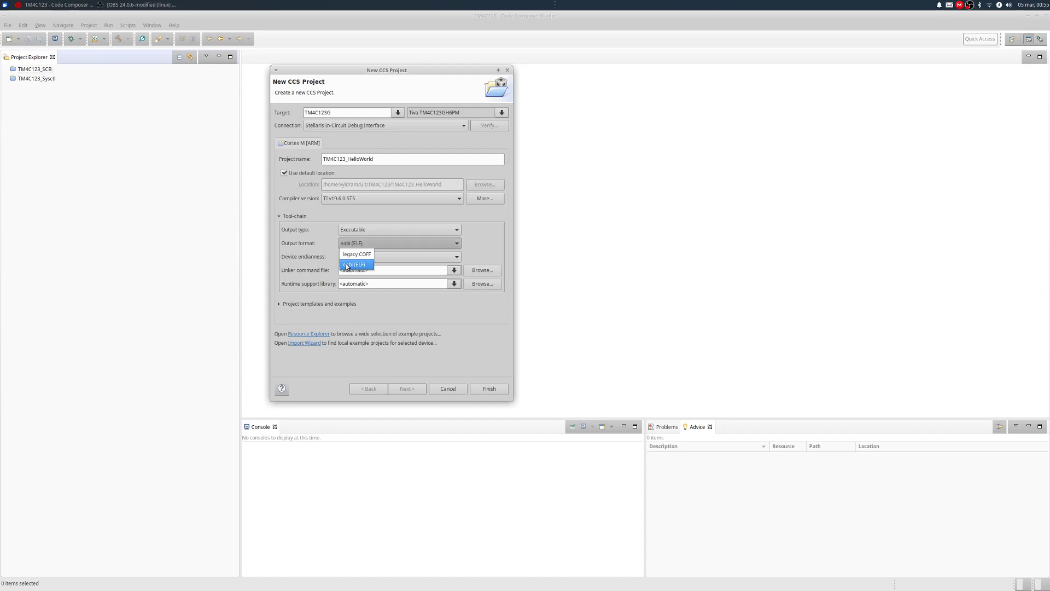
pyautogui.click(347, 266)
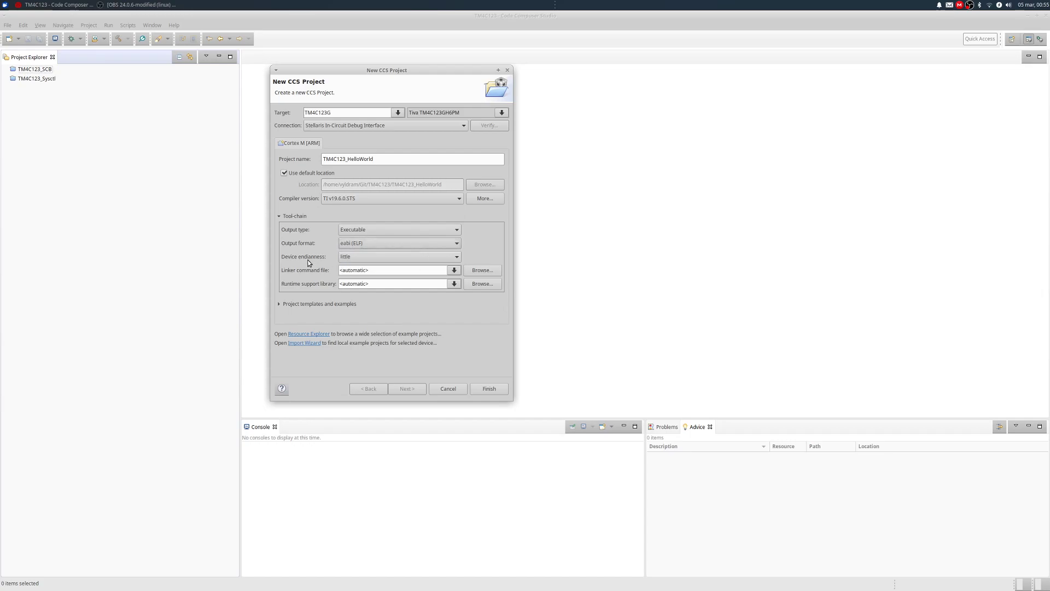
# Check the available device endianness and linker command file options, keeping little and <automatic>.
pyautogui.click(344, 261)
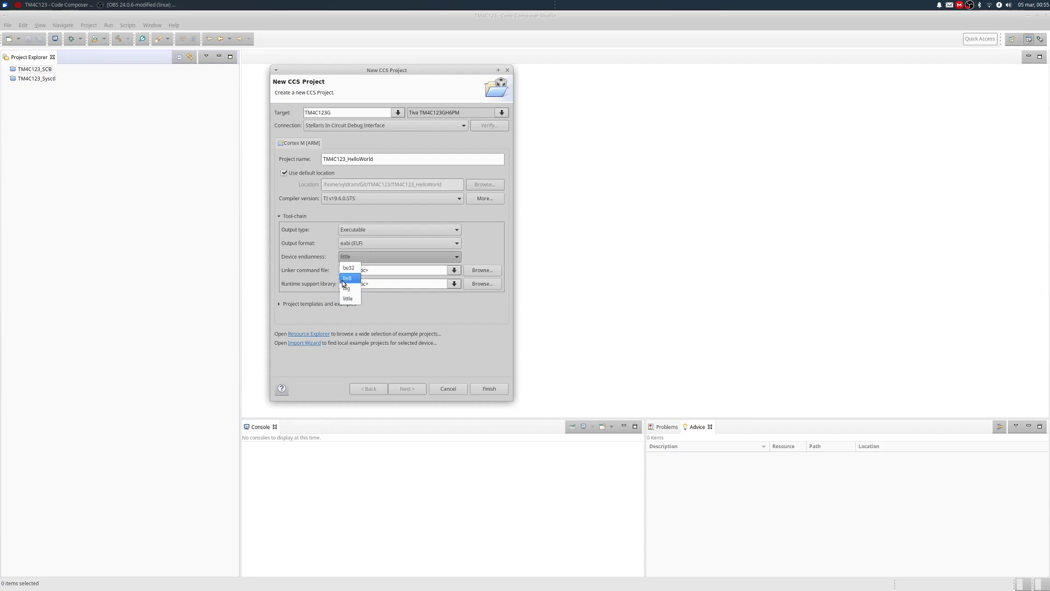
pyautogui.click(390, 257)
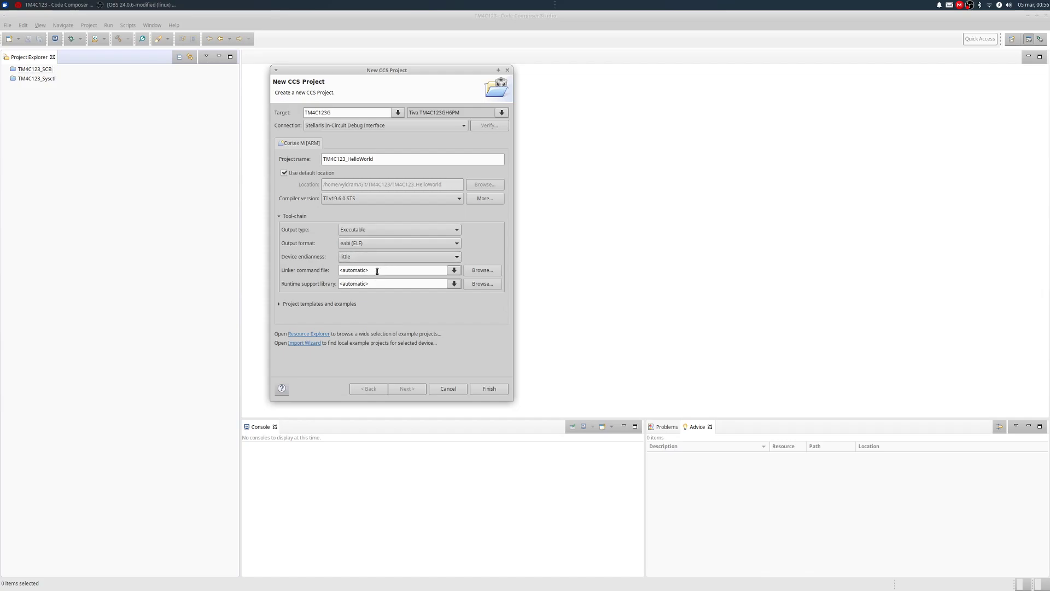
pyautogui.click(454, 270)
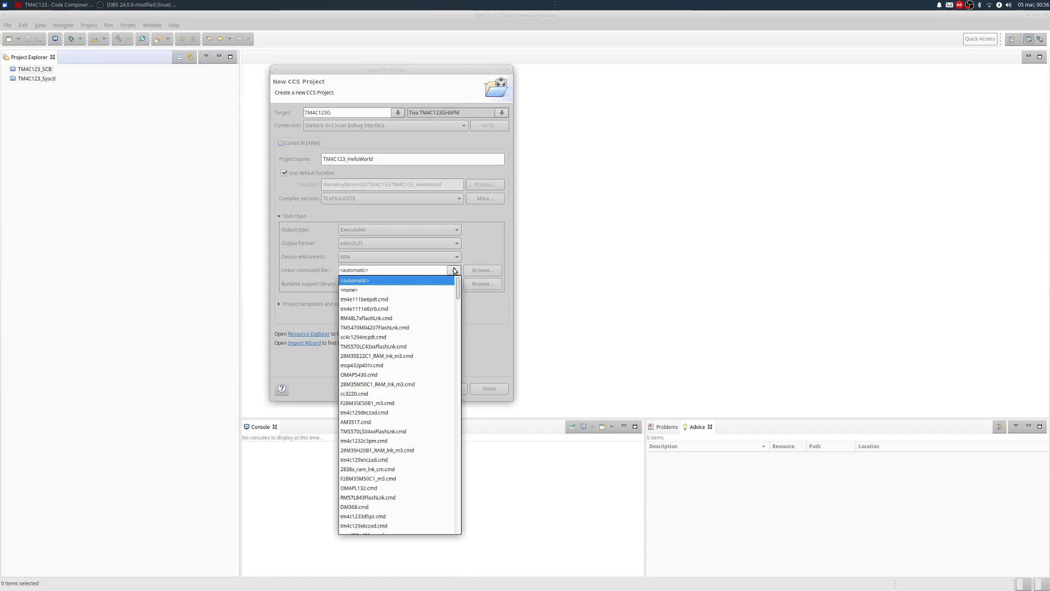
pyautogui.click(440, 267)
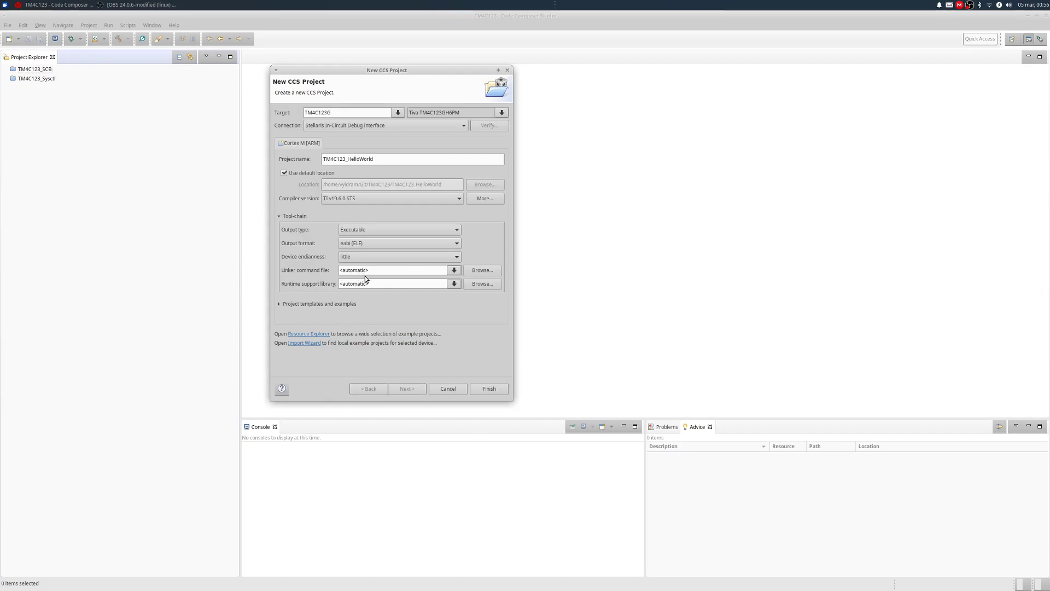
# Browse the project templates, looking at the SYS/BIOS examples and the basic Hello World example.
pyautogui.click(278, 220)
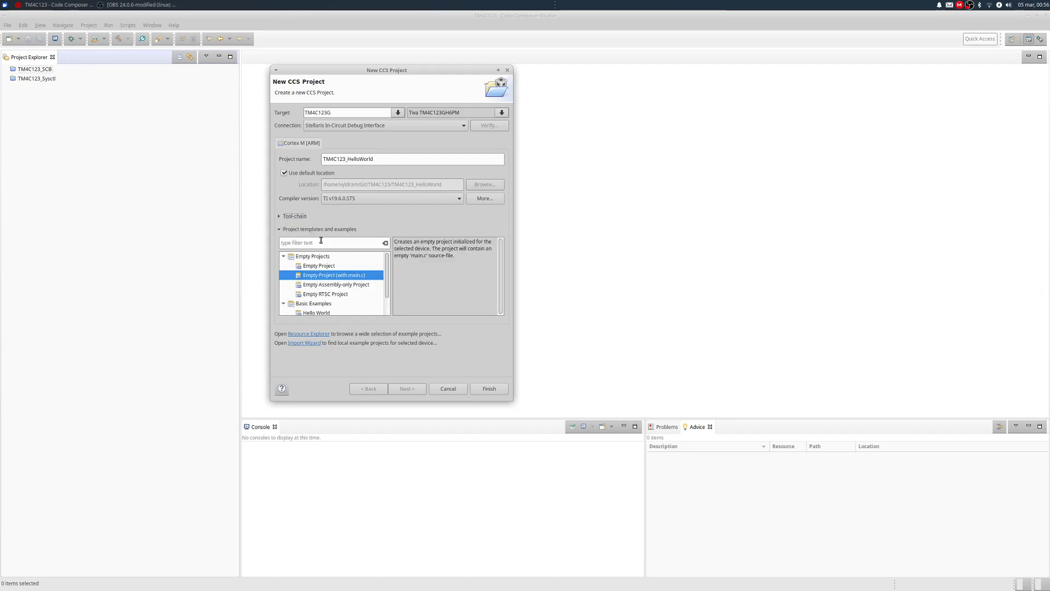
pyautogui.scroll(-2, 343, 290)
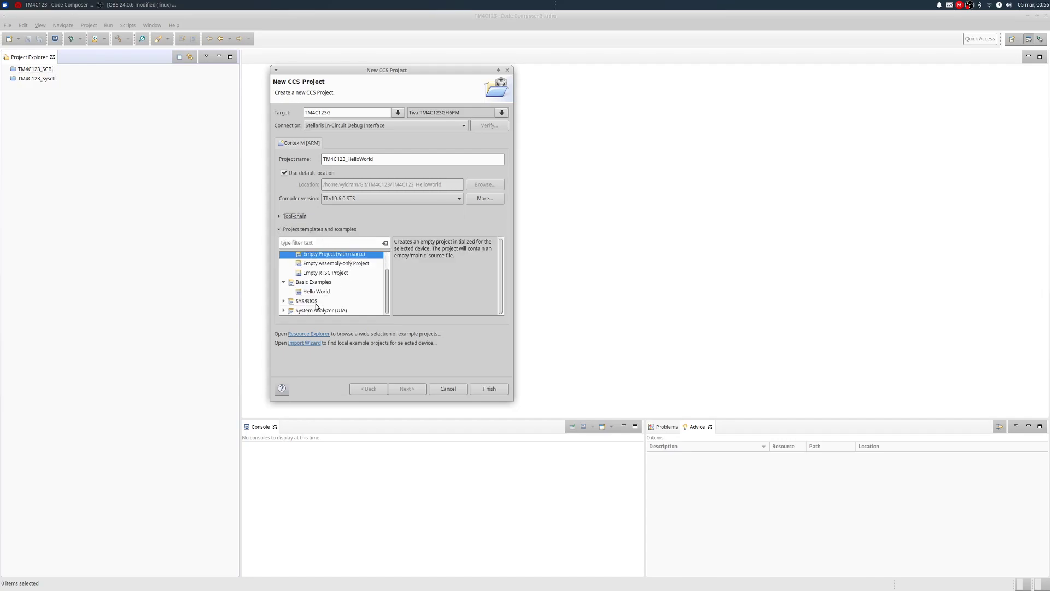
pyautogui.scroll(2, 317, 304)
pyautogui.scroll(-2, 312, 302)
pyautogui.click(307, 302)
pyautogui.click(284, 300)
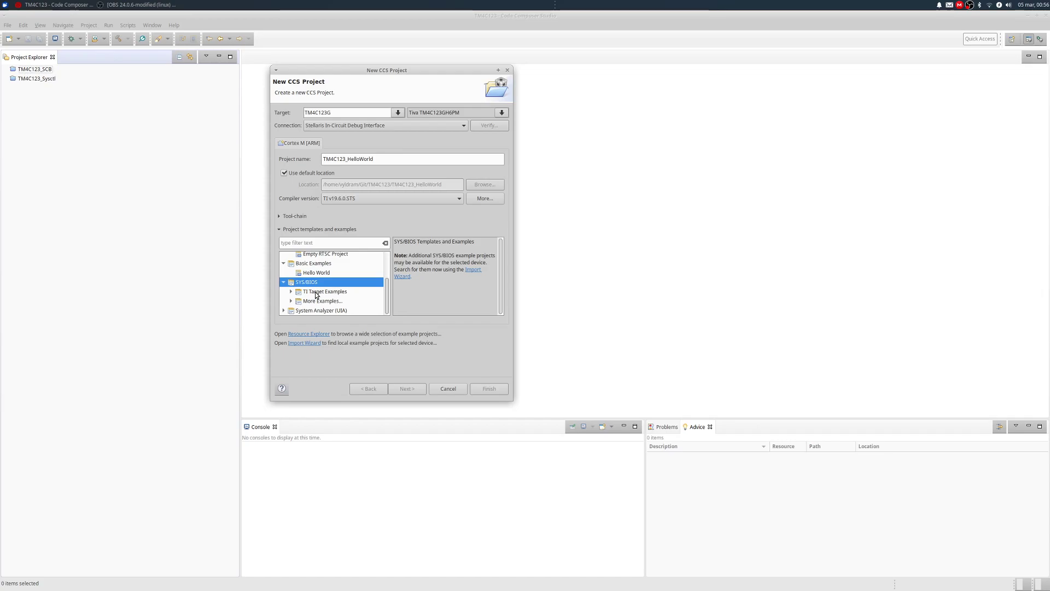
pyautogui.click(317, 293)
pyautogui.click(316, 301)
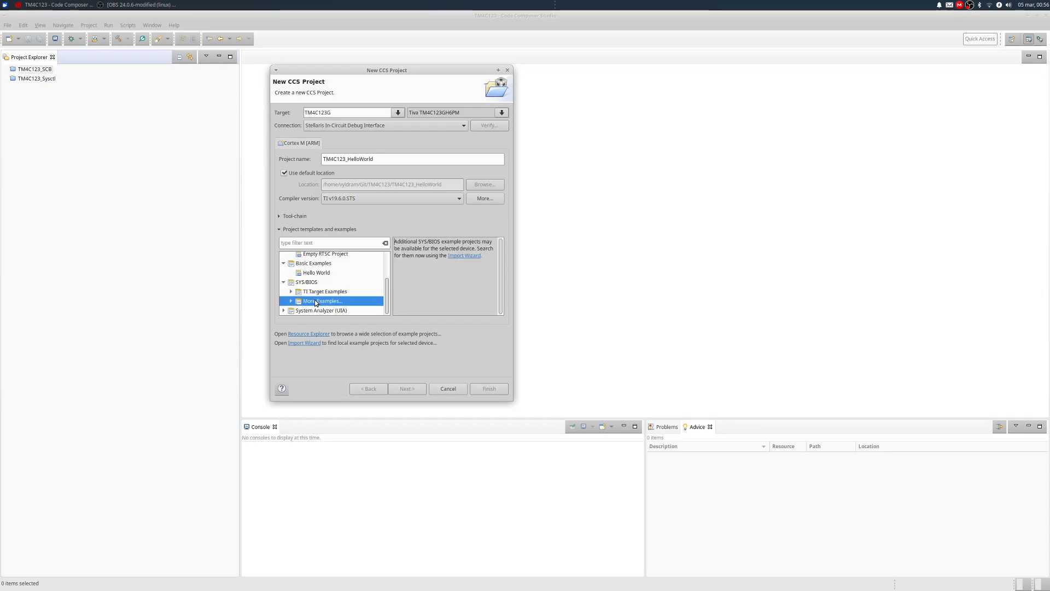
pyautogui.click(283, 281)
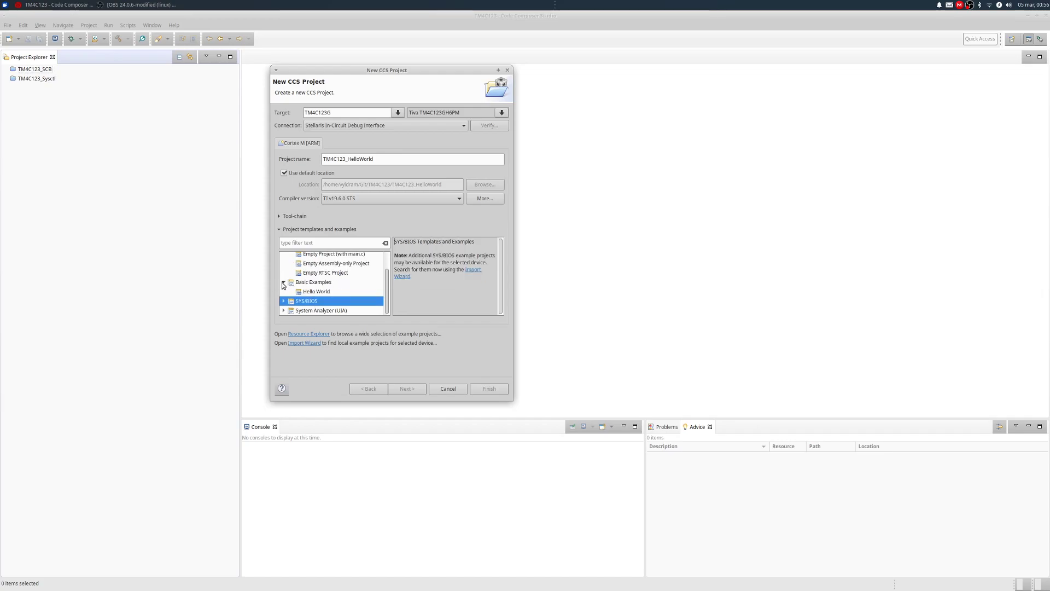
pyautogui.click(311, 292)
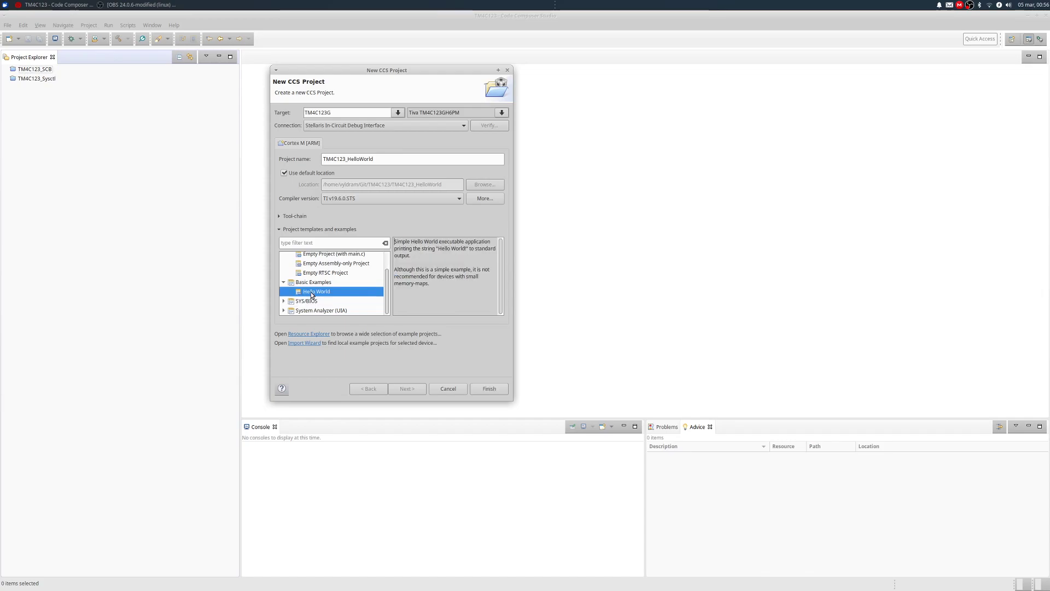
pyautogui.click(283, 282)
pyautogui.scroll(1, 302, 302)
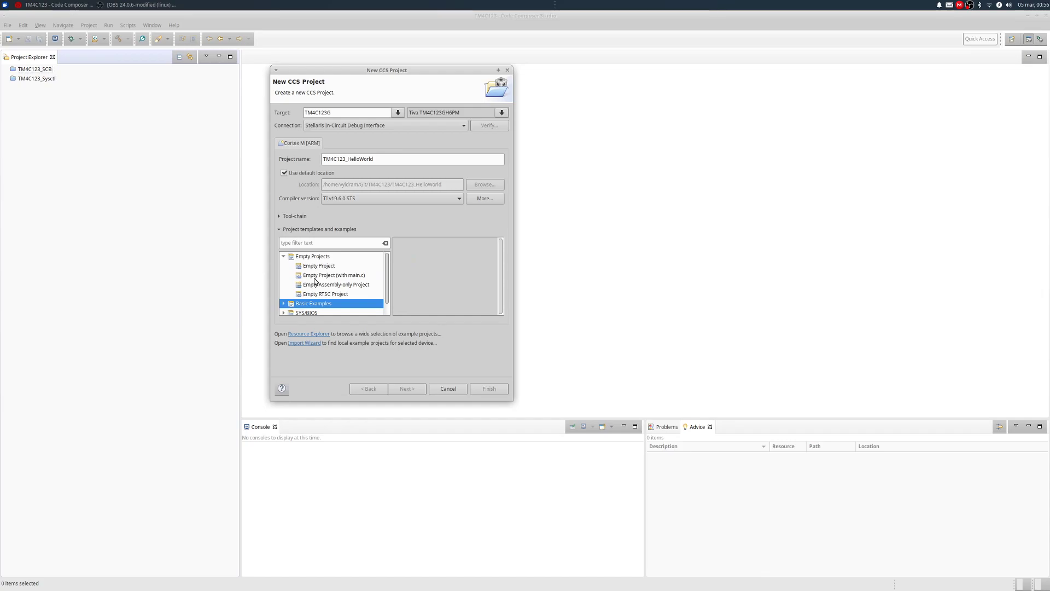
# Create the project from the Empty Project (with main.c) template and expand TM4C123_HelloWorld to show its files.
pyautogui.click(315, 276)
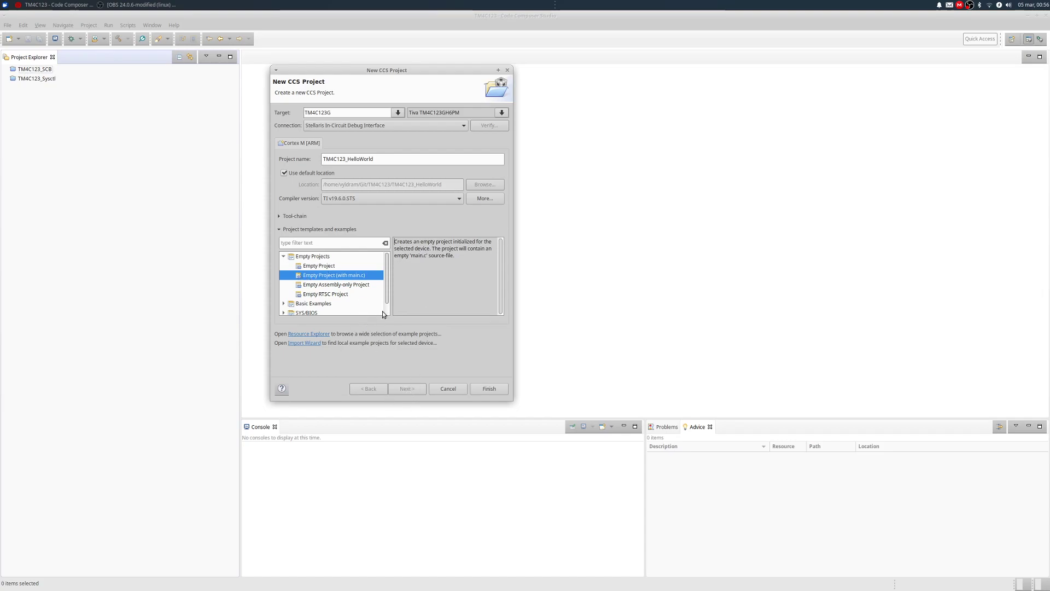
pyautogui.click(495, 390)
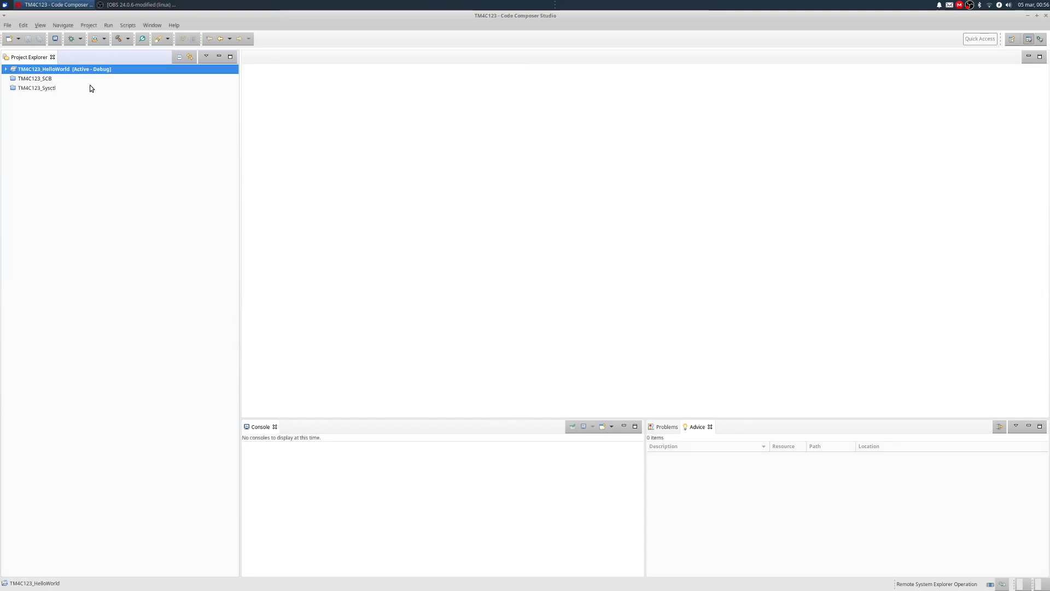
pyautogui.click(46, 69)
pyautogui.click(6, 69)
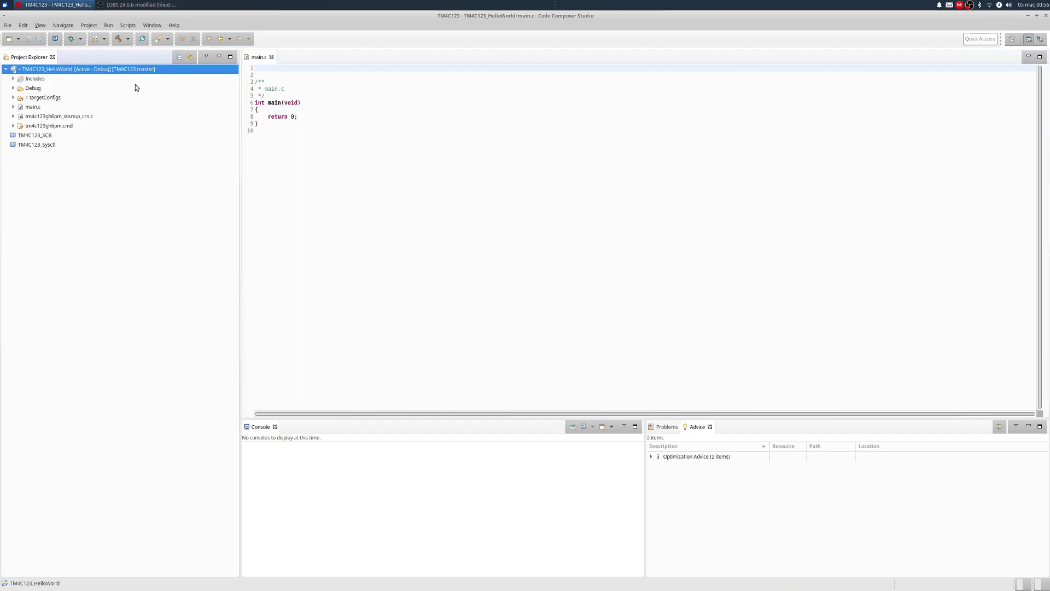
# Examine the generated code in the new project's main.c.
pyautogui.click(30, 107)
pyautogui.click(310, 152)
pyautogui.hotkey('ctrl', 'a')
pyautogui.click(287, 136)
pyautogui.moveTo(288, 136); pyautogui.dragTo(244, 71)
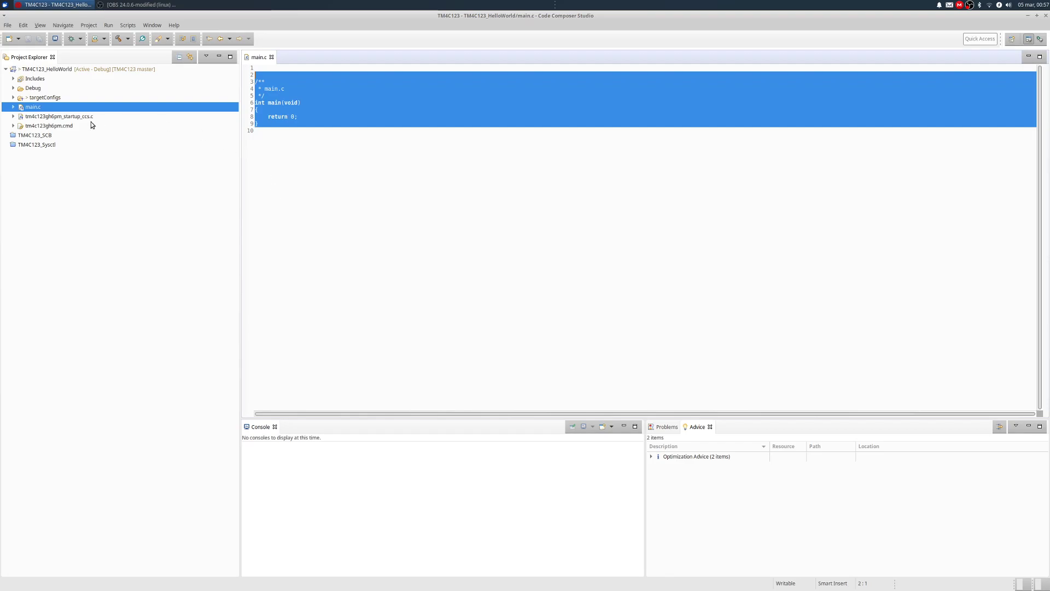
# Open tm4c123gh6pm_startup_ccs.c and examine its stdint.h include, default fault handler declarations and _c_int00 declaration.
pyautogui.doubleClick(53, 120)
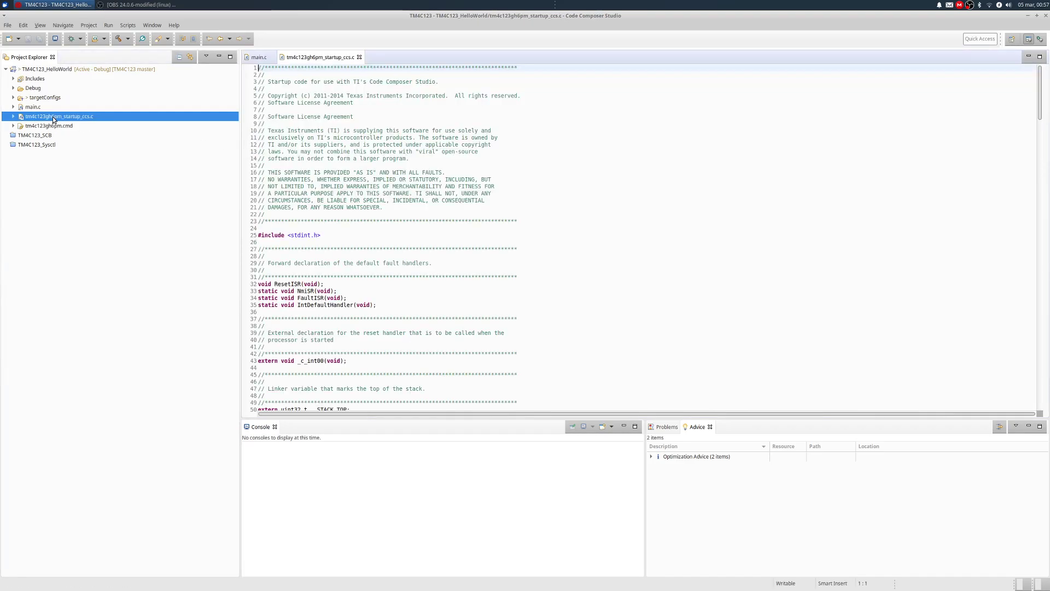
pyautogui.scroll(-5, 322, 201)
pyautogui.scroll(5, 323, 200)
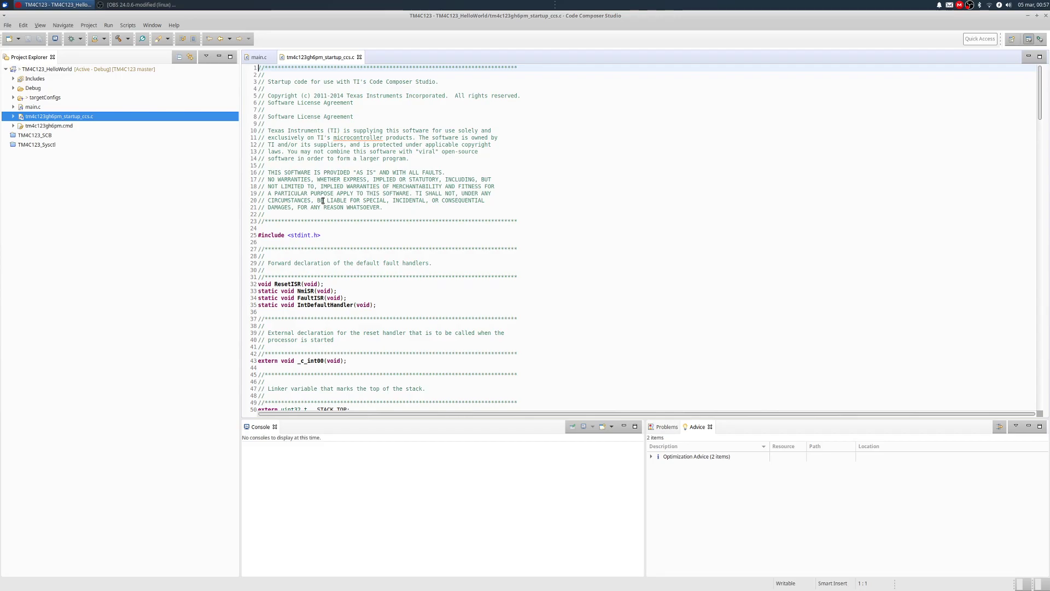
pyautogui.scroll(-2, 323, 200)
pyautogui.moveTo(347, 323); pyautogui.dragTo(299, 323)
pyautogui.scroll(-2, 300, 322)
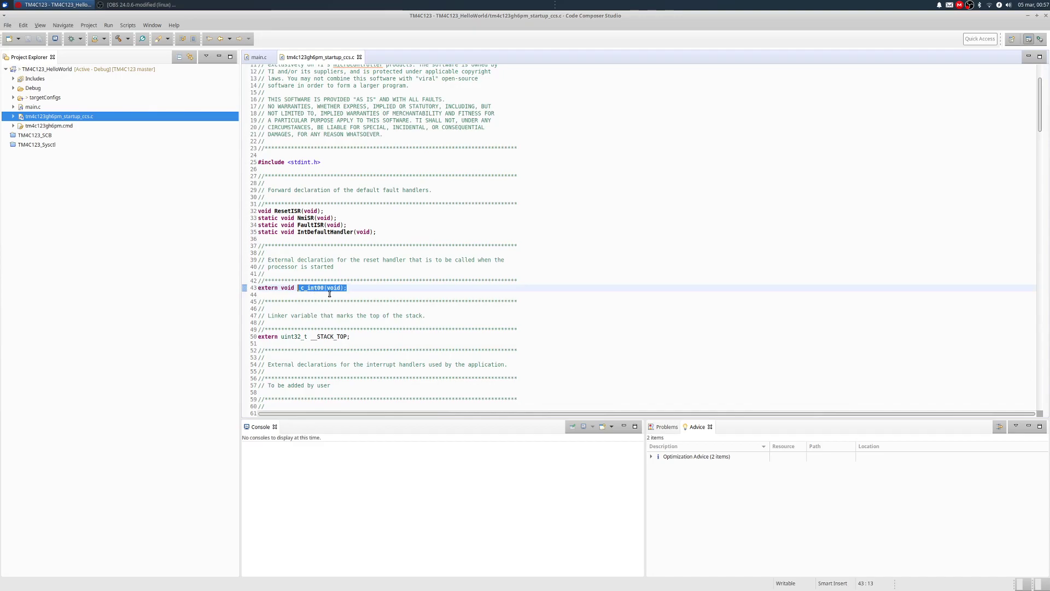
pyautogui.moveTo(384, 241); pyautogui.dragTo(250, 212)
pyautogui.click(362, 233)
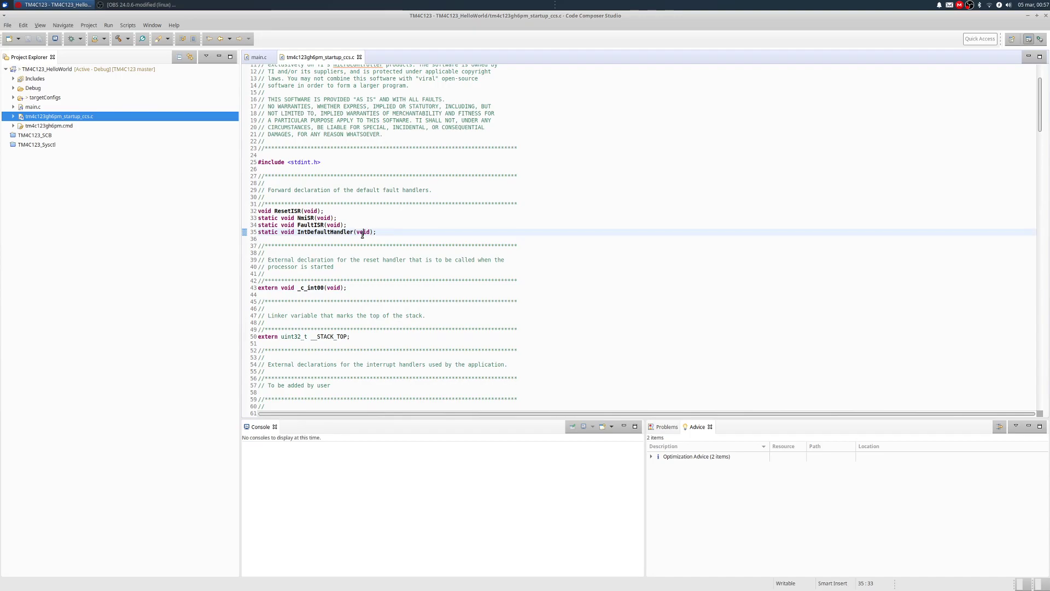
pyautogui.moveTo(323, 165); pyautogui.dragTo(250, 162)
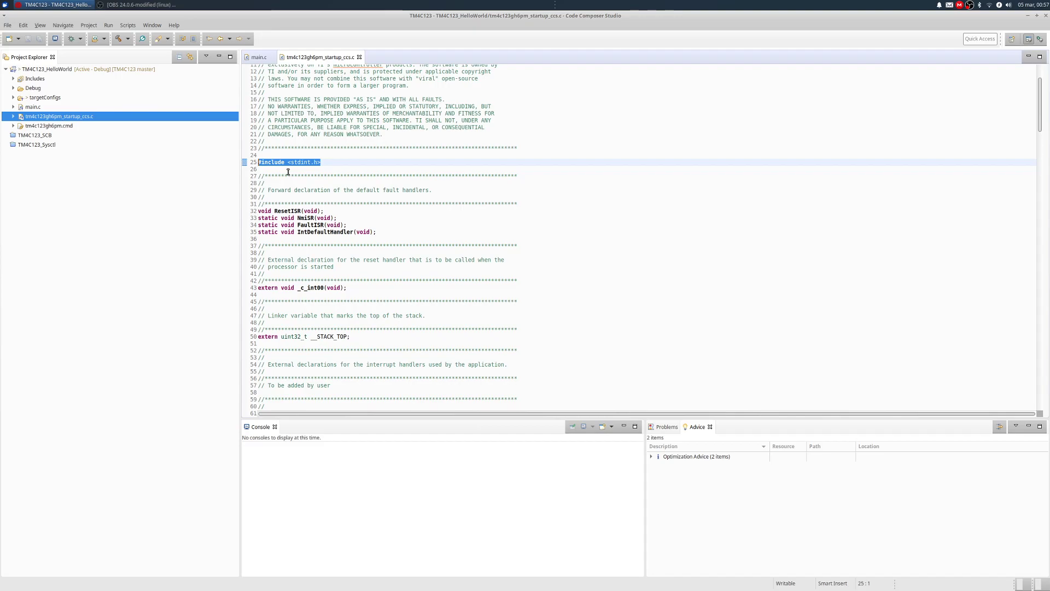
# Examine the interrupt vector table in the startup file and its DATA_SECTION pragma for g_pfnVectors.
pyautogui.scroll(-5, 288, 171)
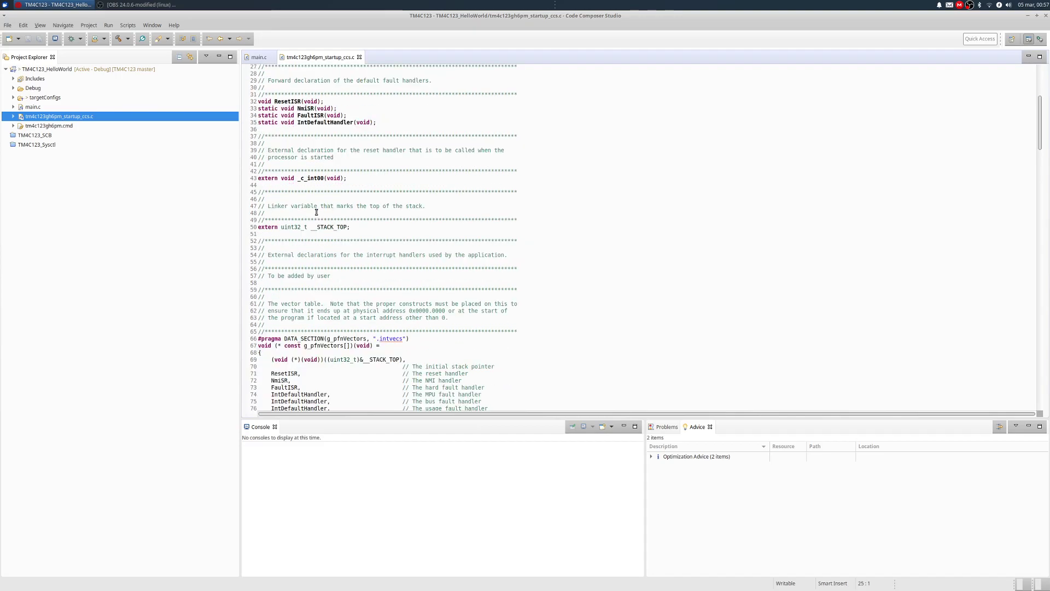
pyautogui.scroll(-2, 315, 207)
pyautogui.scroll(-2, 315, 207)
pyautogui.moveTo(409, 264); pyautogui.dragTo(370, 277)
pyautogui.scroll(-2, 276, 257)
pyautogui.scroll(-3, 368, 276)
pyautogui.scroll(-7, 368, 276)
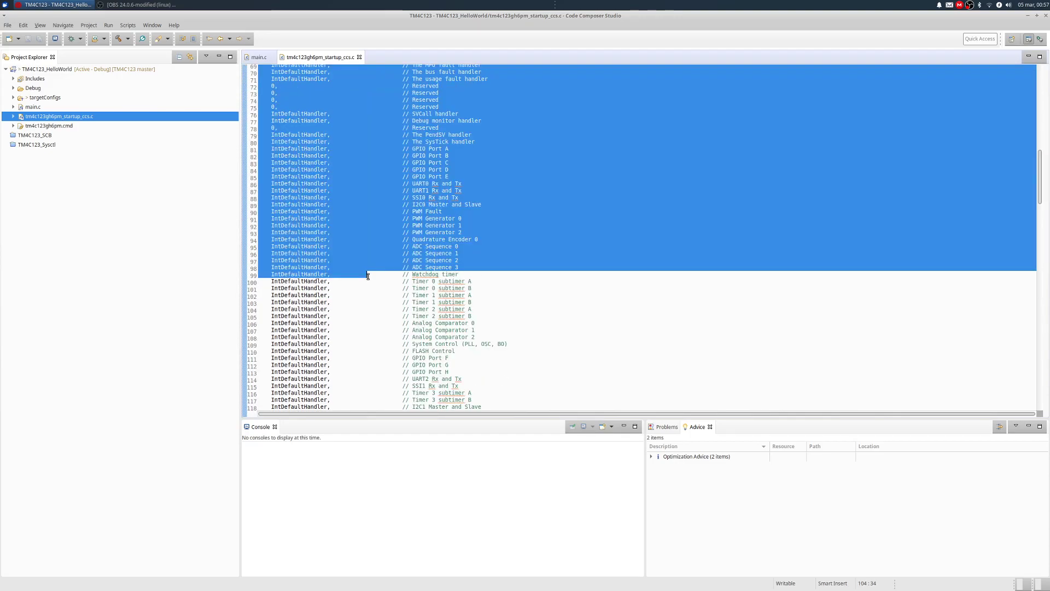
pyautogui.scroll(7, 368, 276)
pyautogui.click(644, 209)
pyautogui.moveTo(409, 192); pyautogui.dragTo(258, 192)
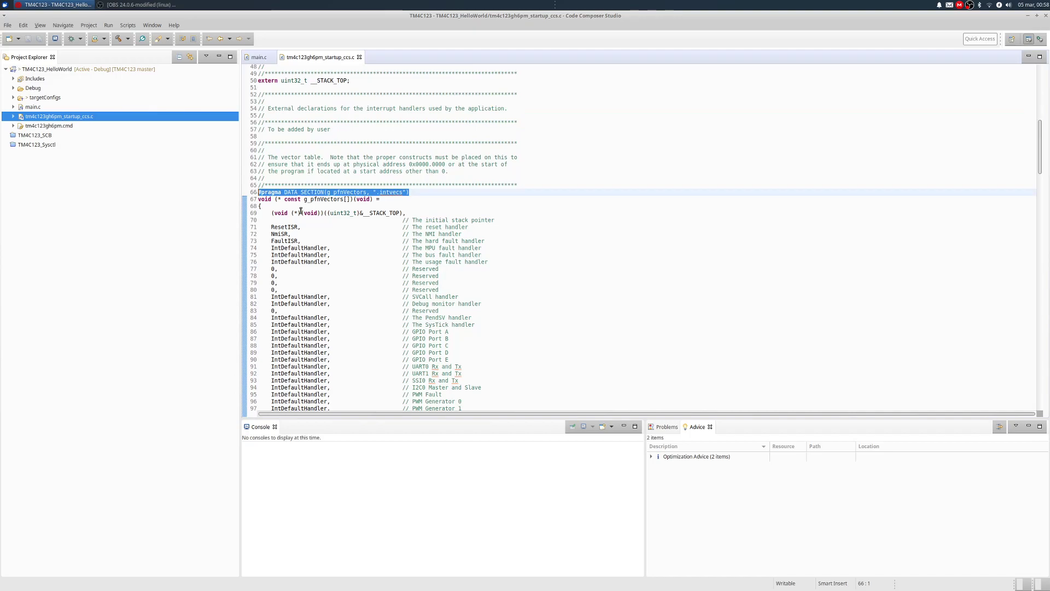
# Inspect the ResetISR, NmiSR and FaultISR entries at the start of the vector table.
pyautogui.scroll(-2, 335, 222)
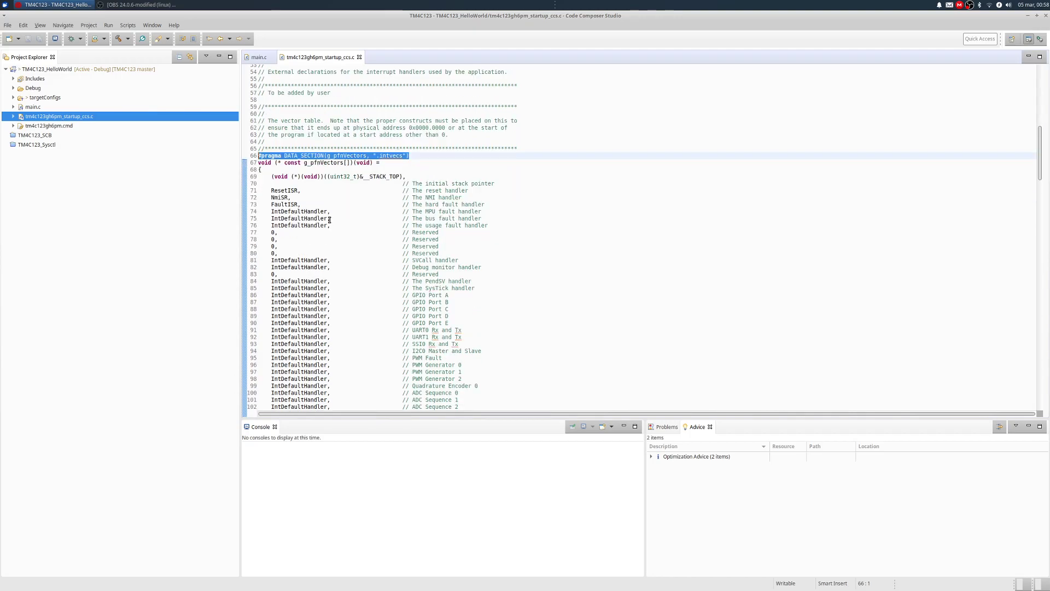
pyautogui.click(303, 199)
pyautogui.doubleClick(284, 191)
pyautogui.doubleClick(280, 198)
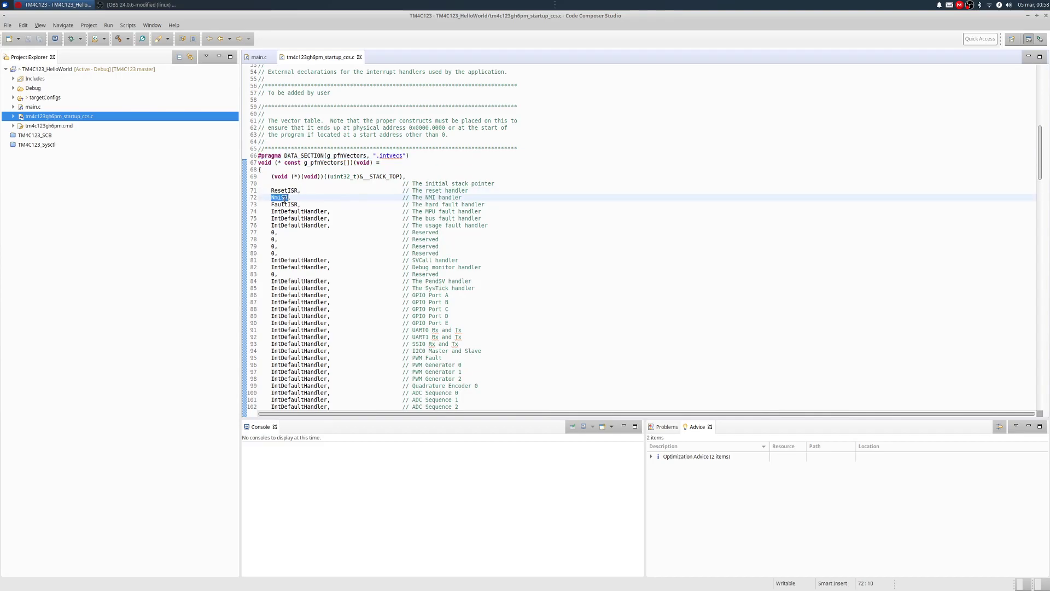
pyautogui.doubleClick(283, 204)
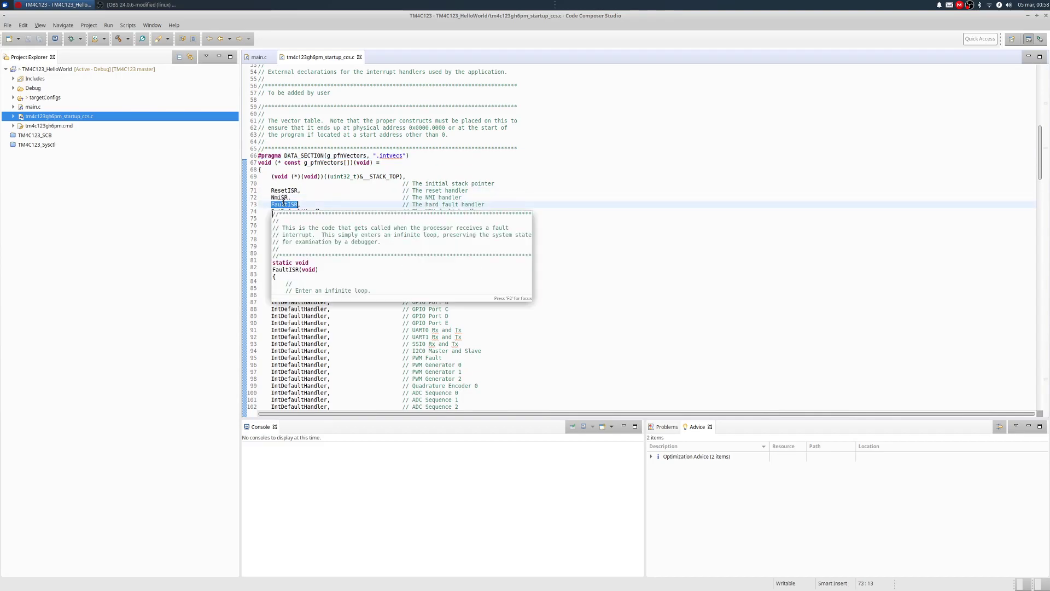
pyautogui.moveTo(281, 198)
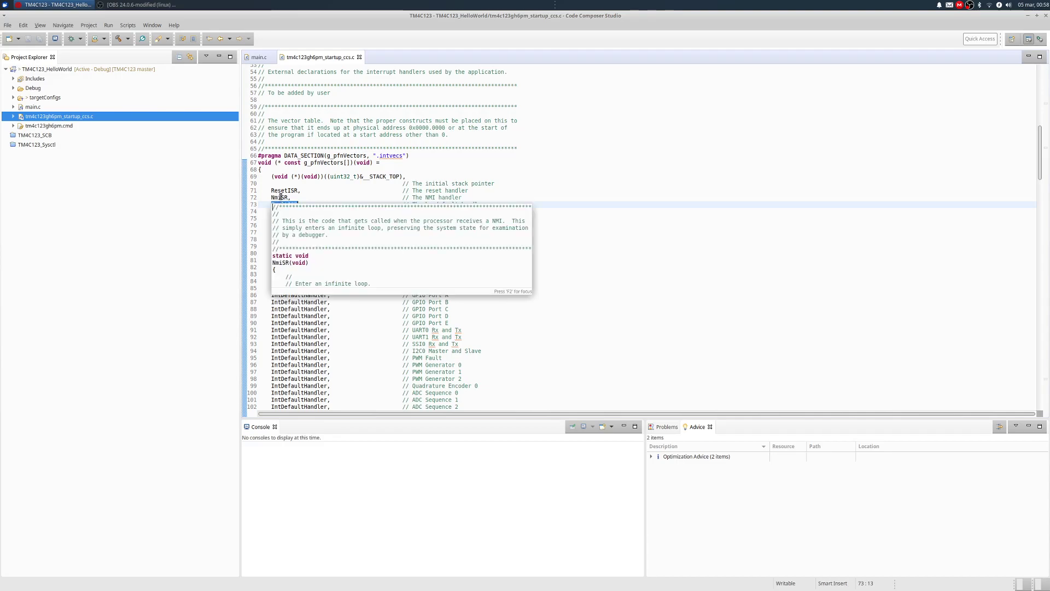
pyautogui.doubleClick(283, 191)
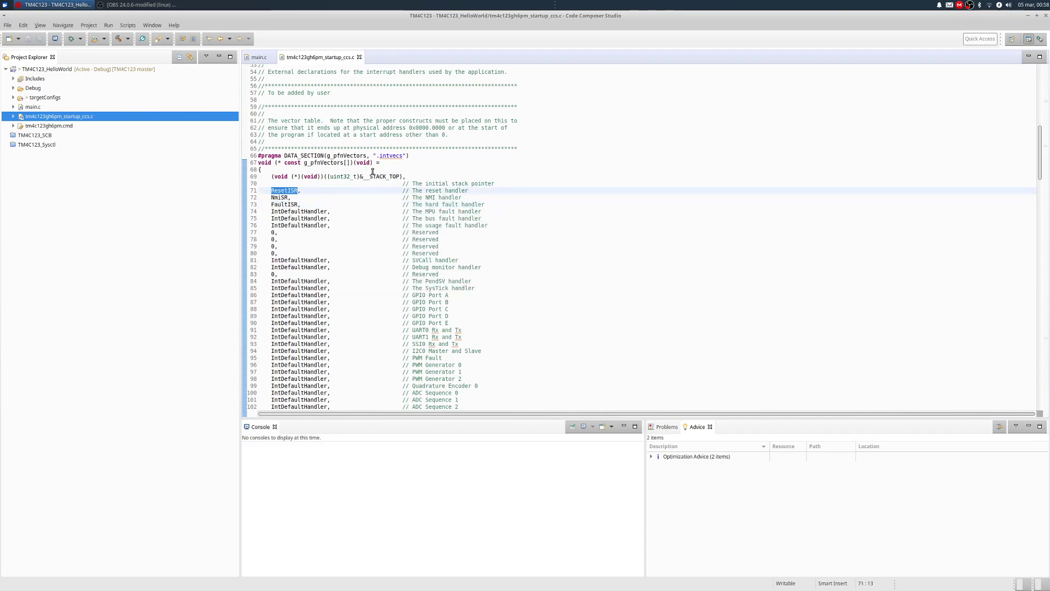